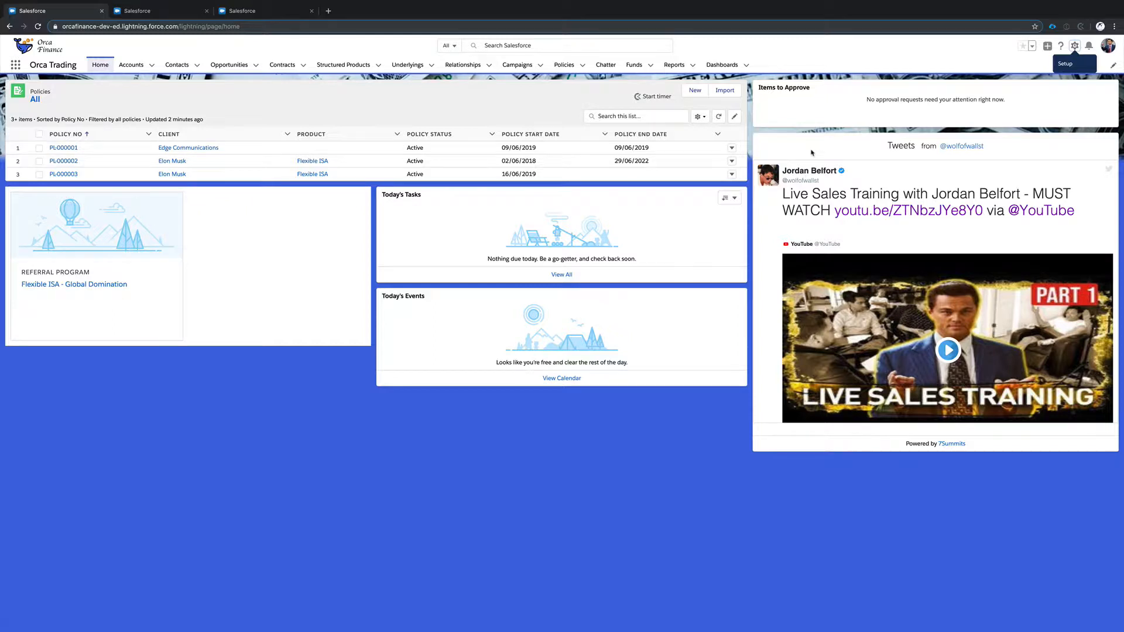
Start a new workflow rule in Setup for the Account object.
{"action": "left_click", "coordinate": [147, 12]}
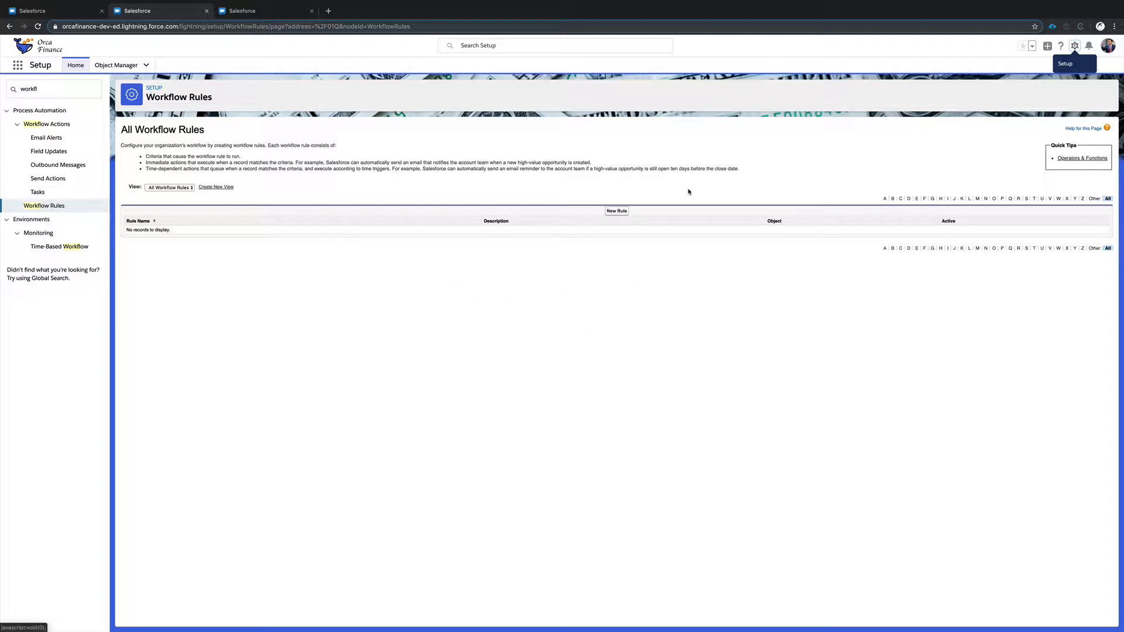
{"action": "left_click", "coordinate": [616, 212]}
{"action": "left_click", "coordinate": [326, 208]}
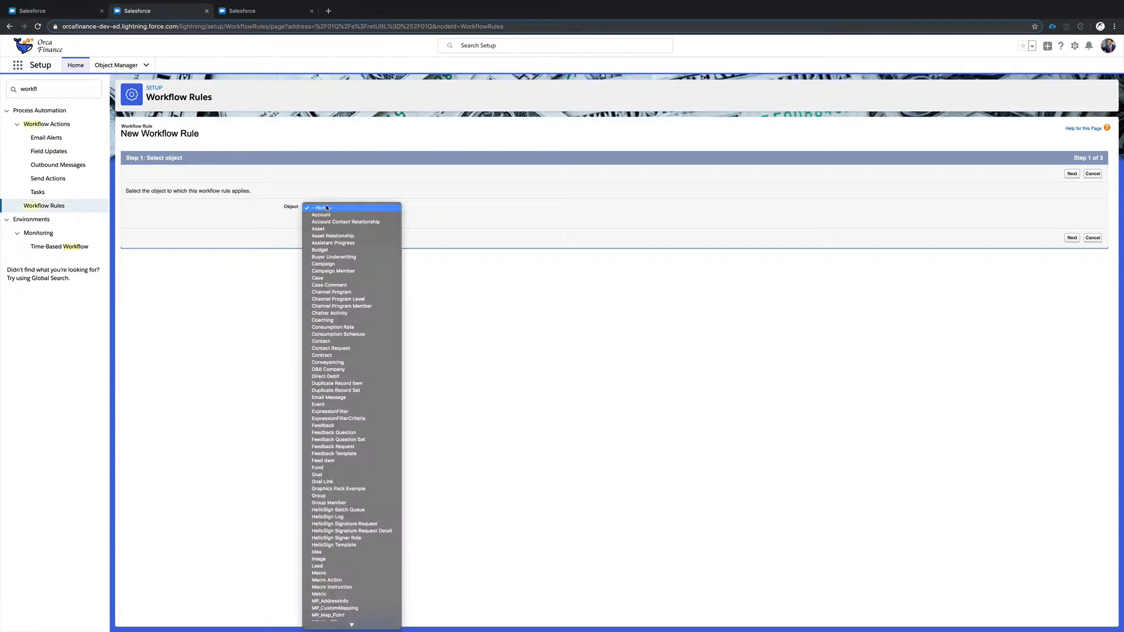
{"action": "left_click", "coordinate": [327, 215]}
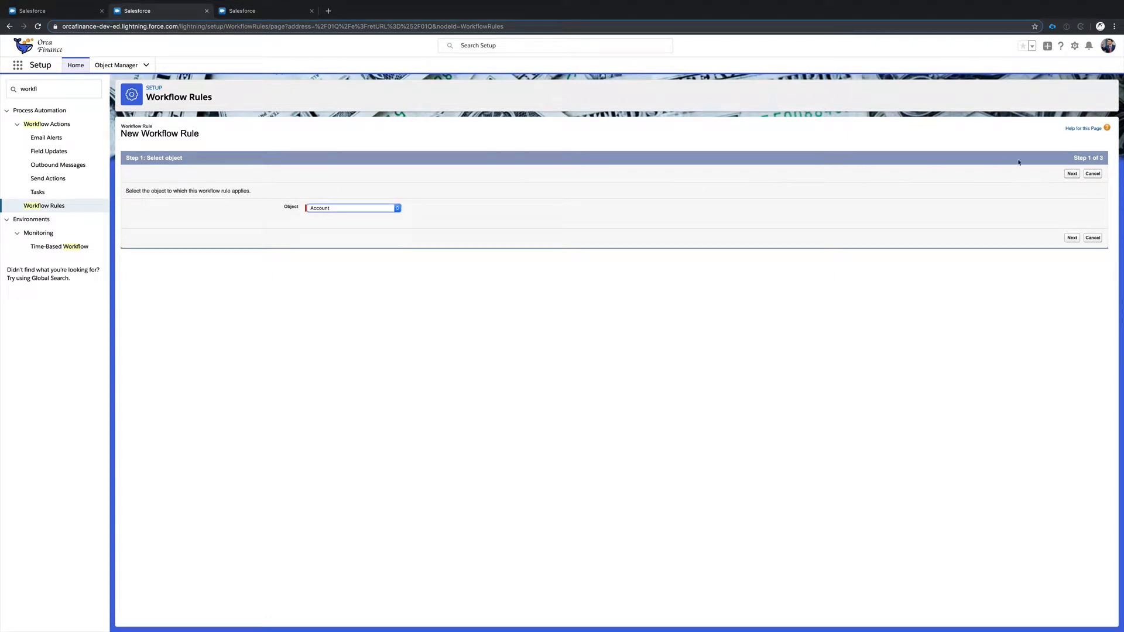
{"action": "left_click", "coordinate": [1071, 174]}
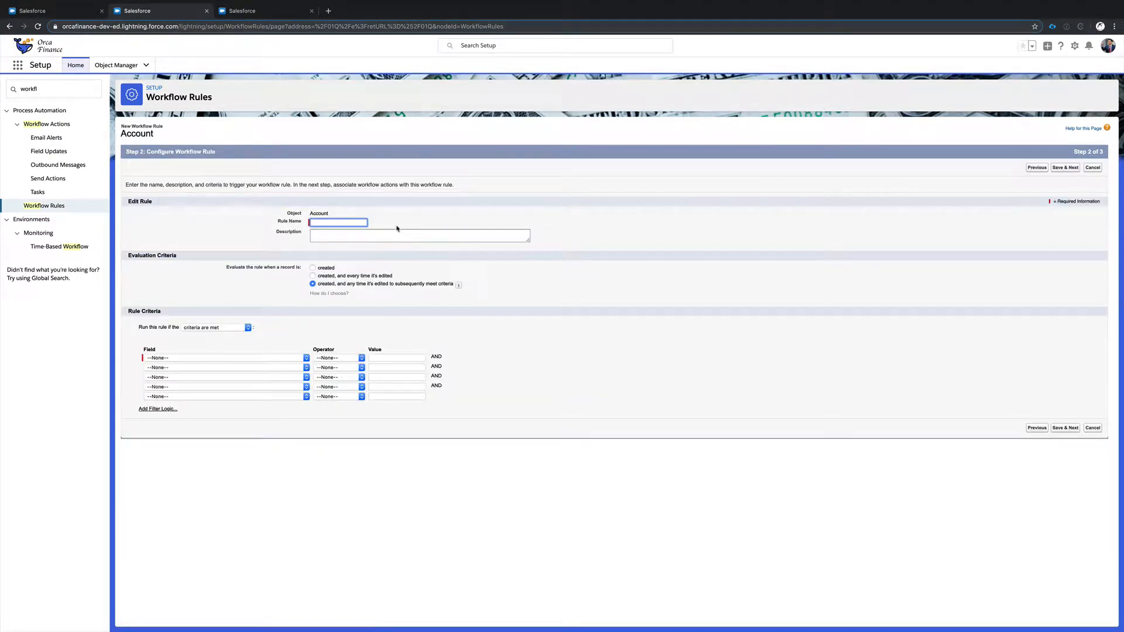
Name the rule Test Rule and evaluate it when a record is created, and any time it's edited to subsequently meet criteria.
{"action": "type", "text": "Test Rule"}
{"action": "left_click", "coordinate": [330, 268]}
{"action": "left_click", "coordinate": [351, 276]}
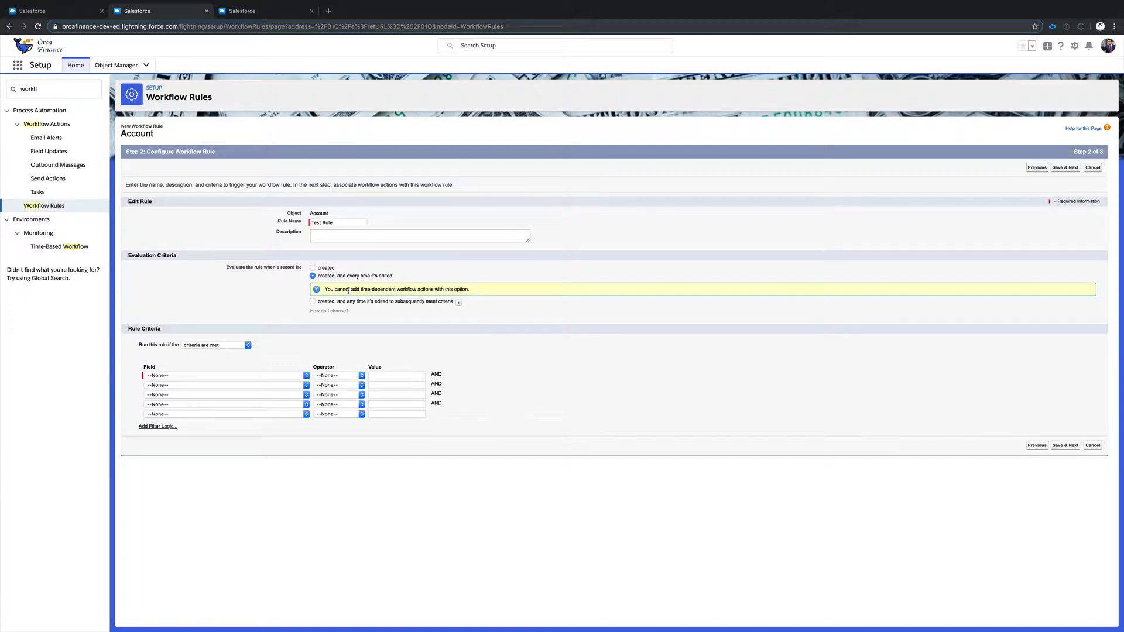
{"action": "left_click_drag", "start_coordinate": [342, 290], "coordinate": [440, 291]}
{"action": "left_click", "coordinate": [452, 289]}
{"action": "left_click", "coordinate": [443, 302]}
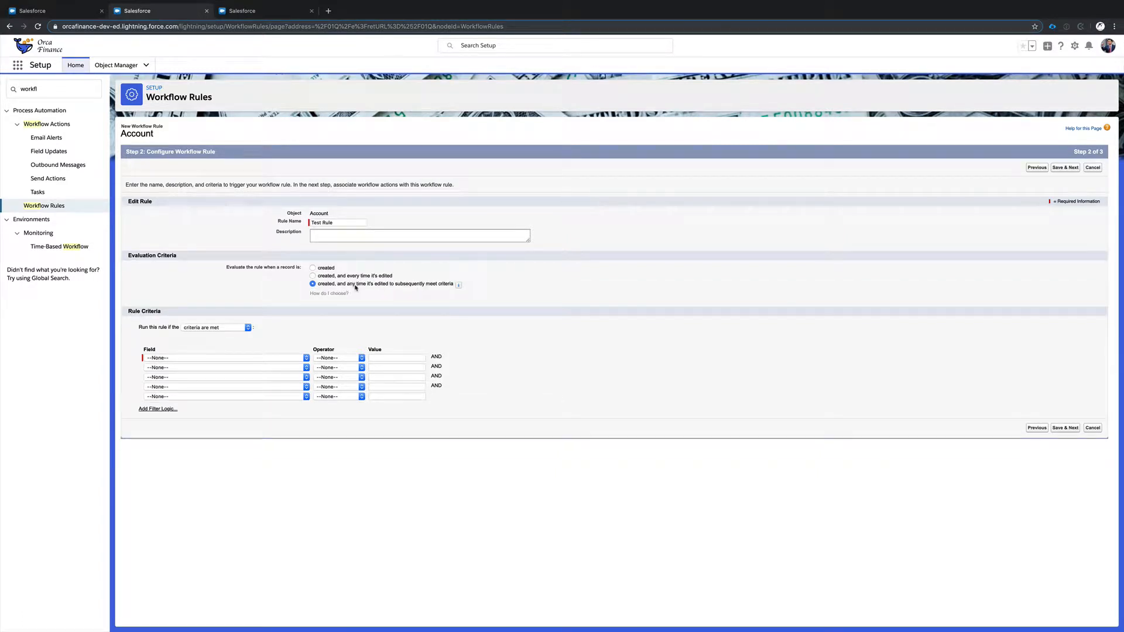
{"action": "mouse_move", "coordinate": [458, 286]}
Set the rule criterion to Account: Type equals Customer - Direct and save the rule to continue to its workflow actions.
{"action": "left_click", "coordinate": [252, 357]}
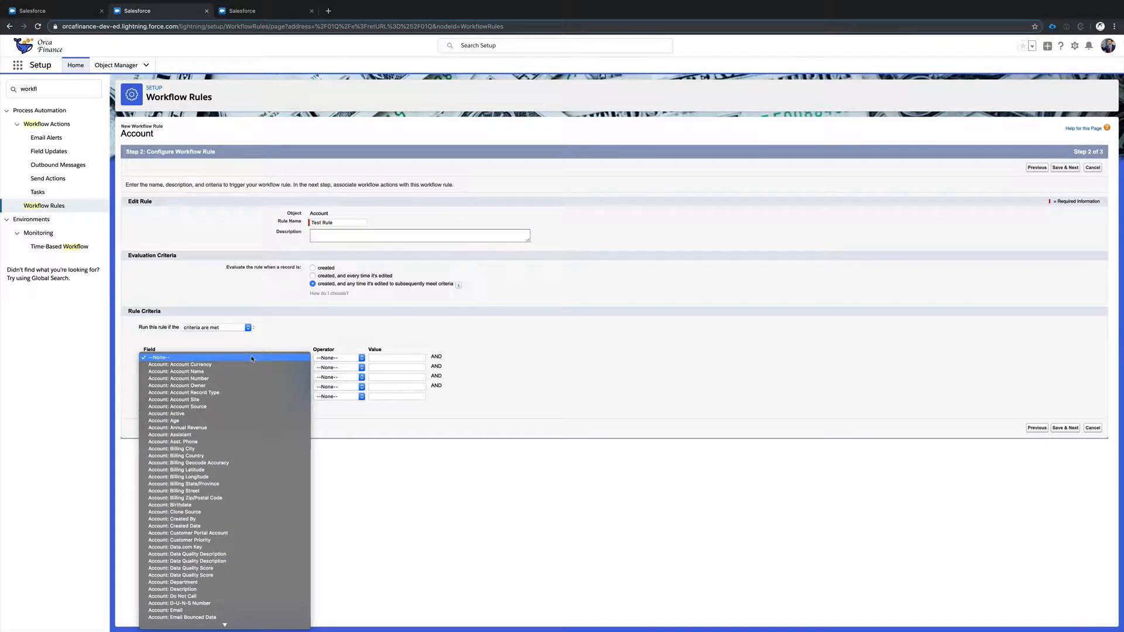
{"action": "scroll", "coordinate": [252, 359], "scroll_direction": "down", "scroll_amount": 4}
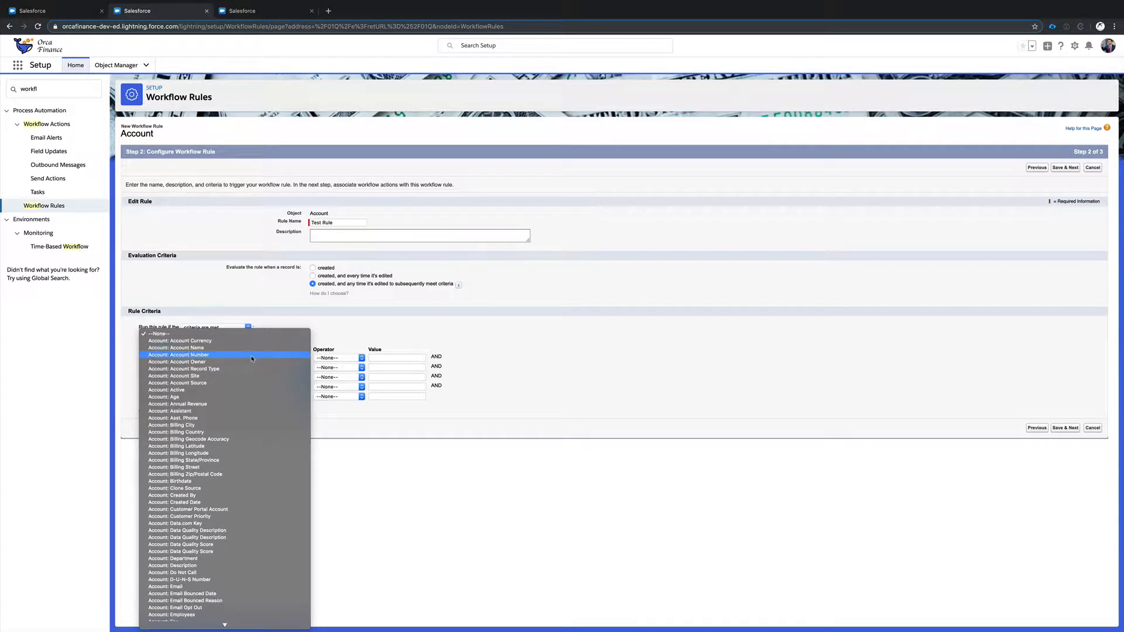
{"action": "scroll", "coordinate": [252, 359], "scroll_direction": "down", "scroll_amount": 6}
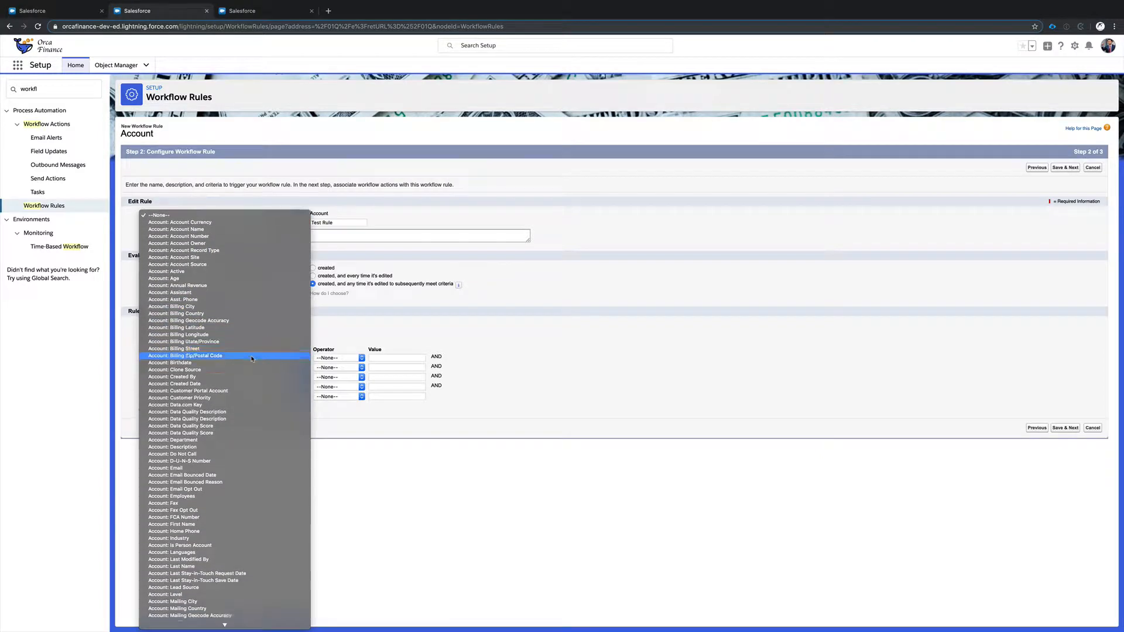
{"action": "scroll", "coordinate": [252, 359], "scroll_direction": "down", "scroll_amount": 8}
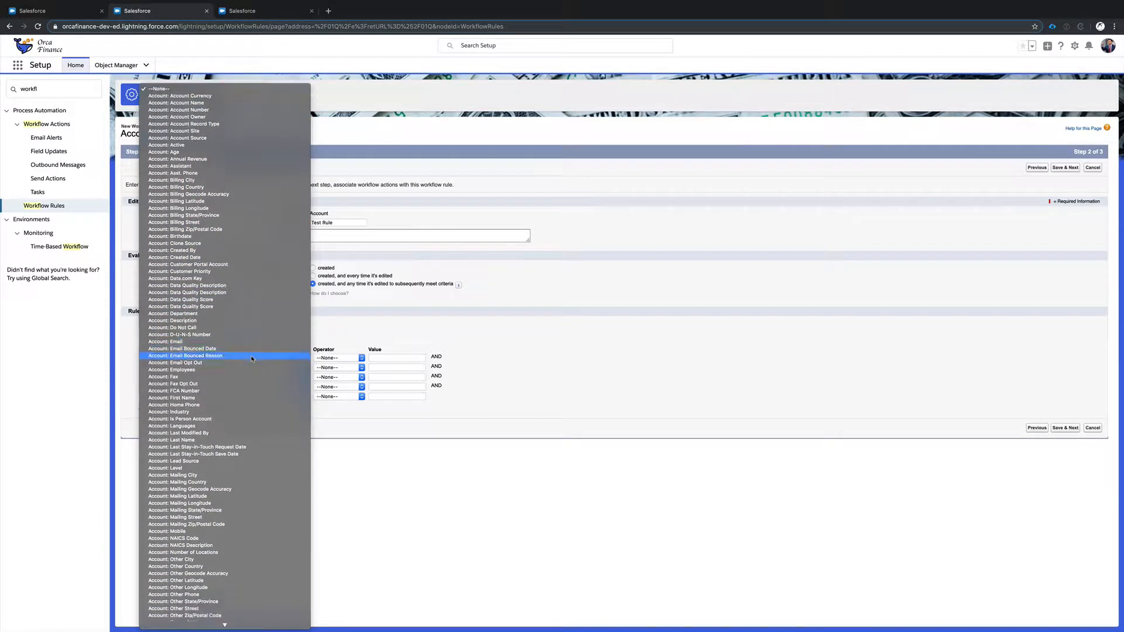
{"action": "scroll", "coordinate": [252, 358], "scroll_direction": "down", "scroll_amount": 8}
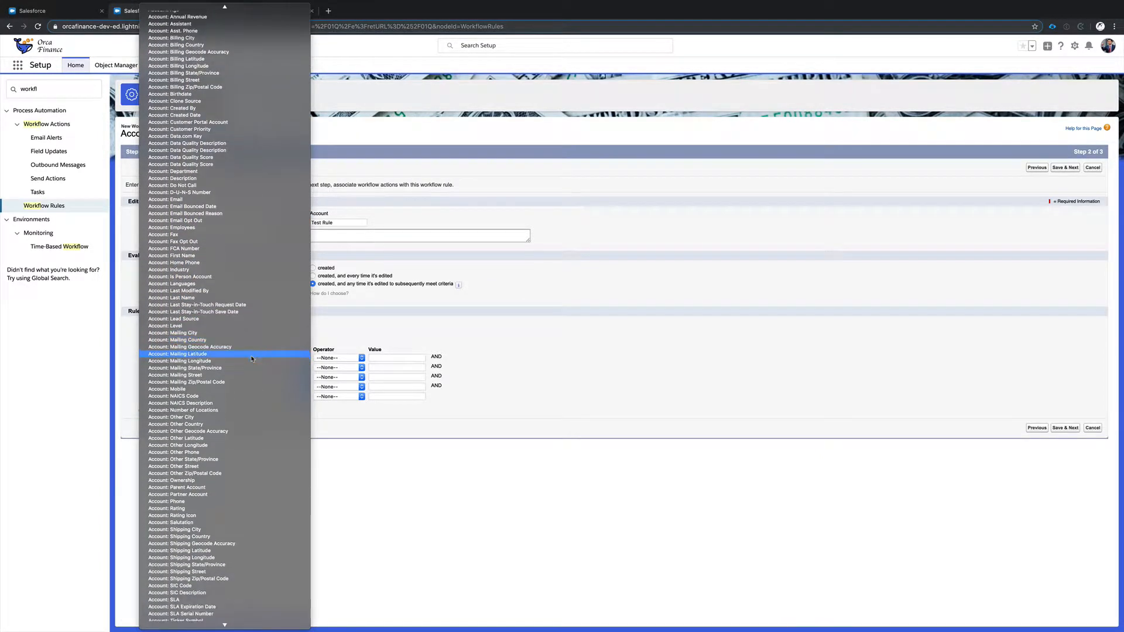
{"action": "scroll", "coordinate": [252, 359], "scroll_direction": "down", "scroll_amount": 4}
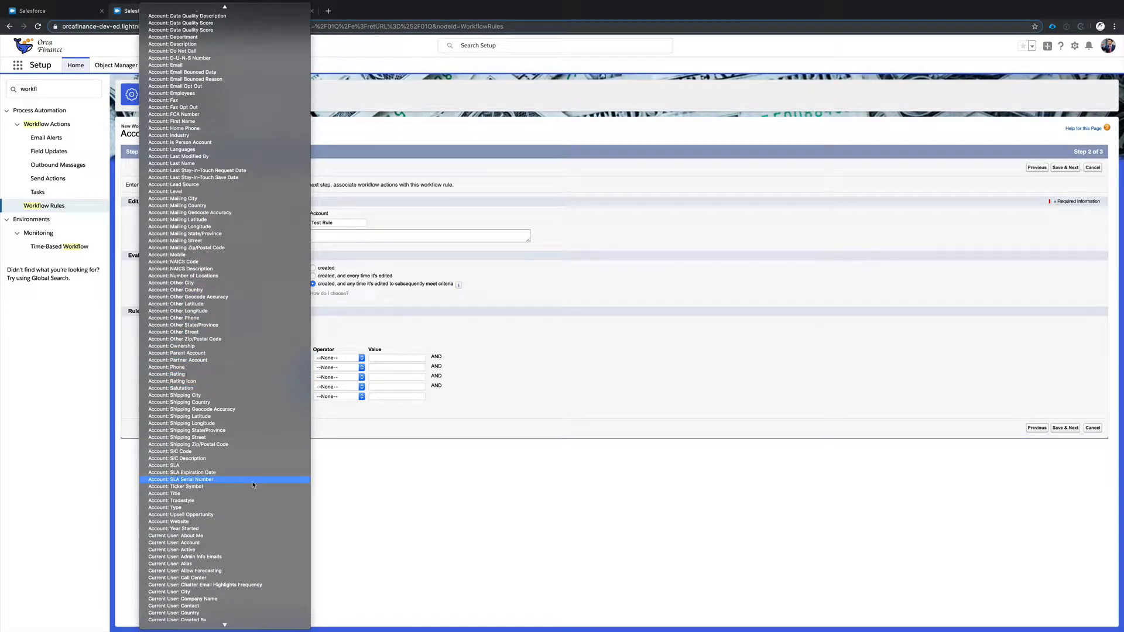
{"action": "left_click", "coordinate": [251, 507]}
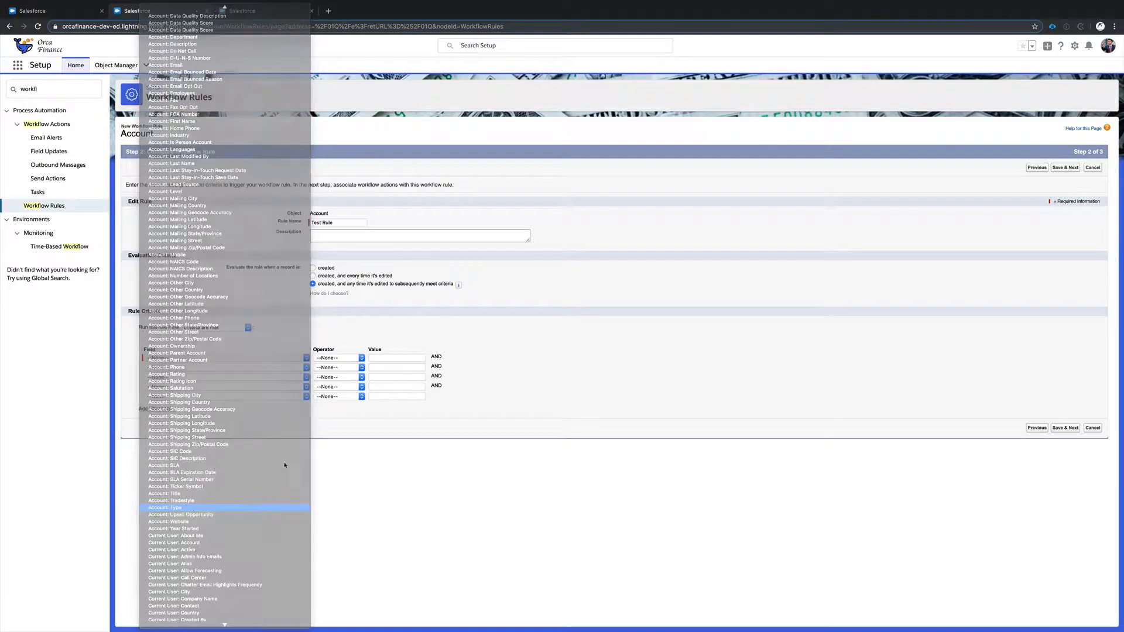
{"action": "left_click", "coordinate": [350, 358]}
{"action": "left_click", "coordinate": [343, 366]}
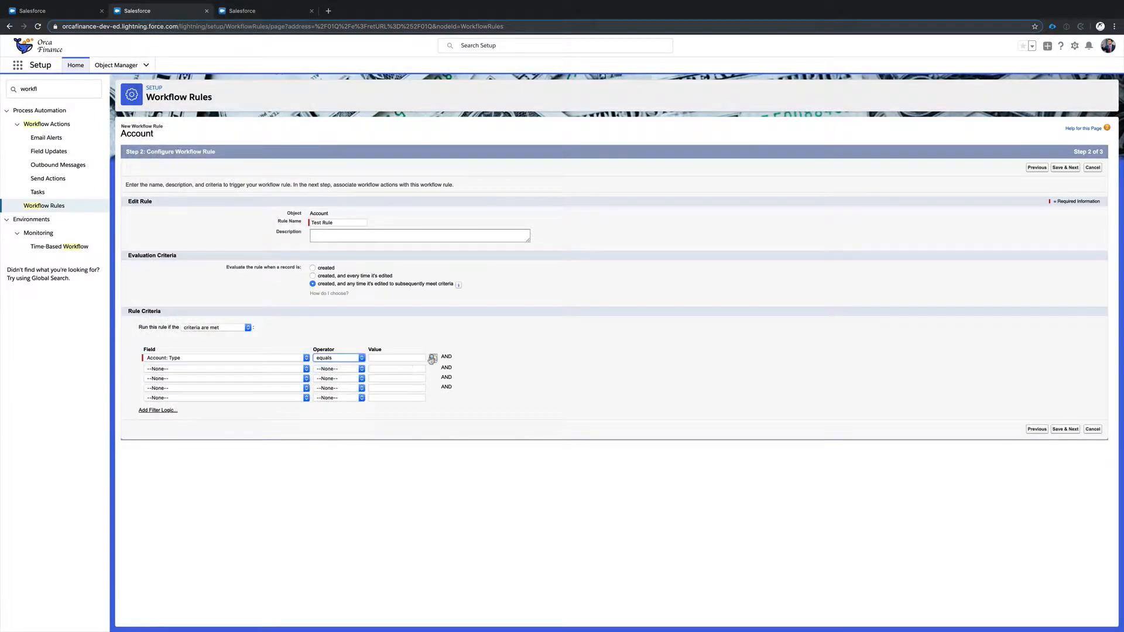
{"action": "left_click", "coordinate": [433, 358]}
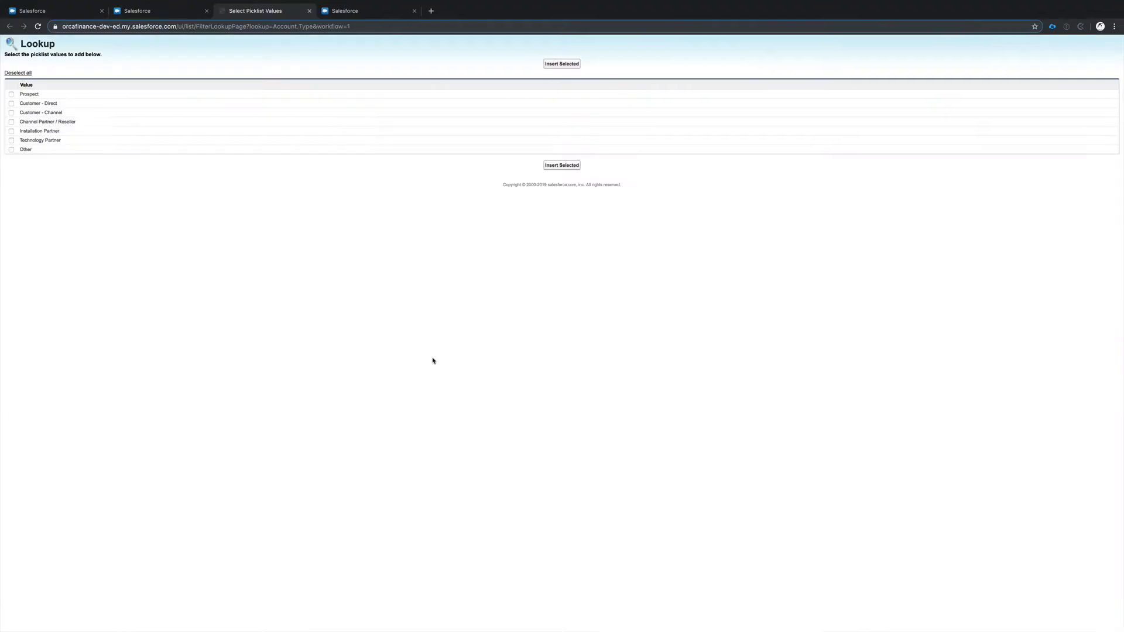
{"action": "left_click", "coordinate": [11, 103]}
{"action": "left_click", "coordinate": [563, 165]}
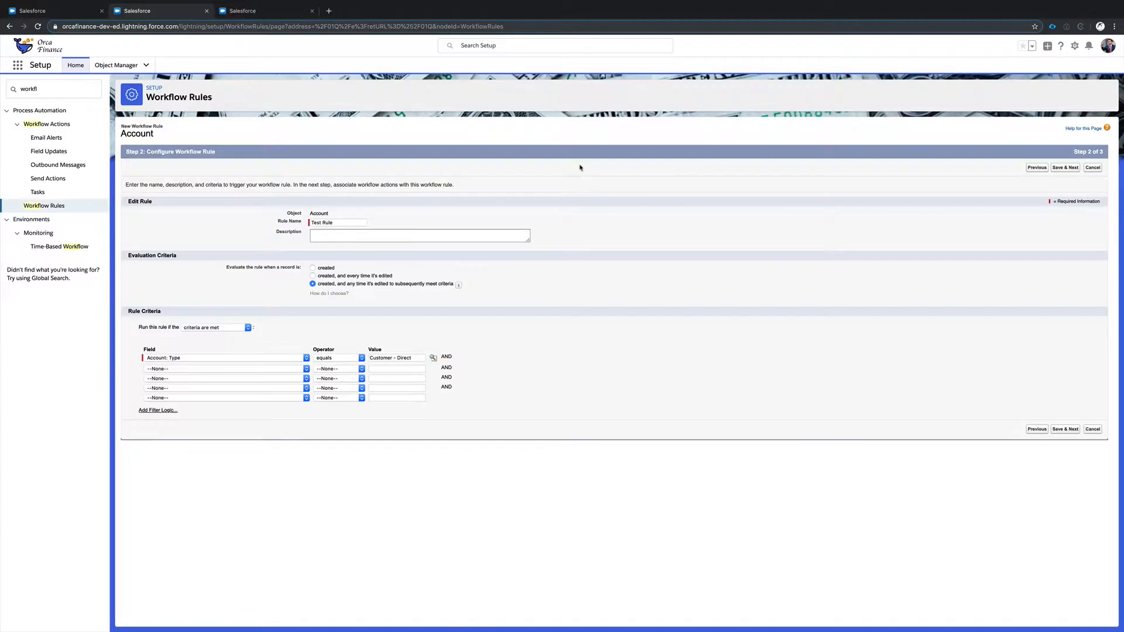
{"action": "left_click", "coordinate": [1073, 168]}
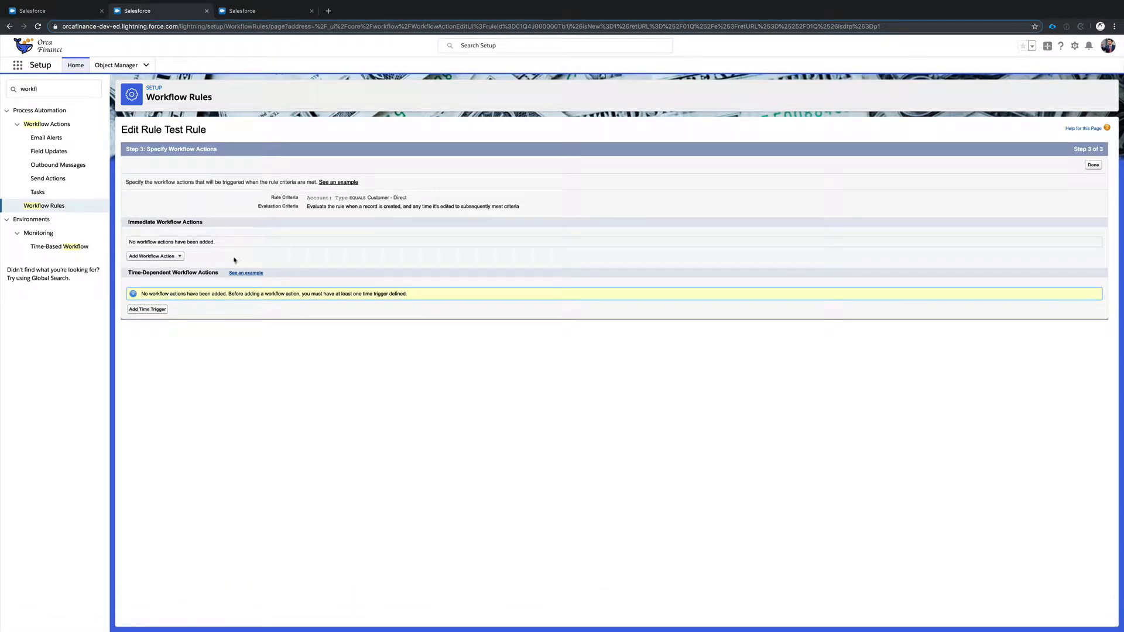
Examine the assignee, subject, unique name and due date fields of a new task action and return to the rule unsaved.
{"action": "left_click", "coordinate": [181, 257]}
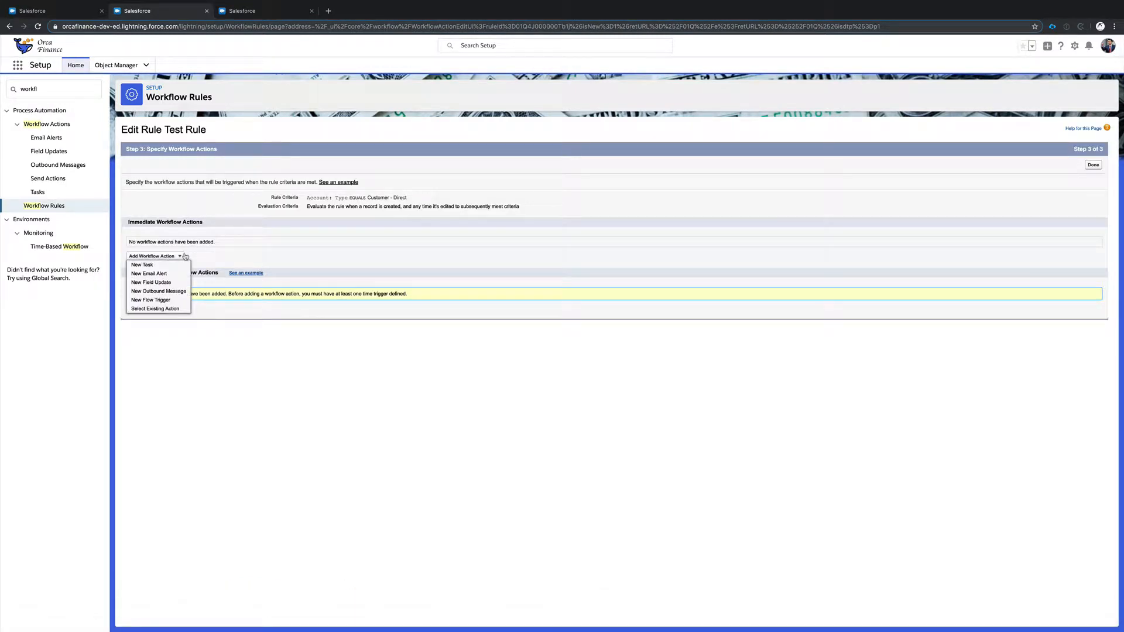
{"action": "left_click", "coordinate": [154, 266]}
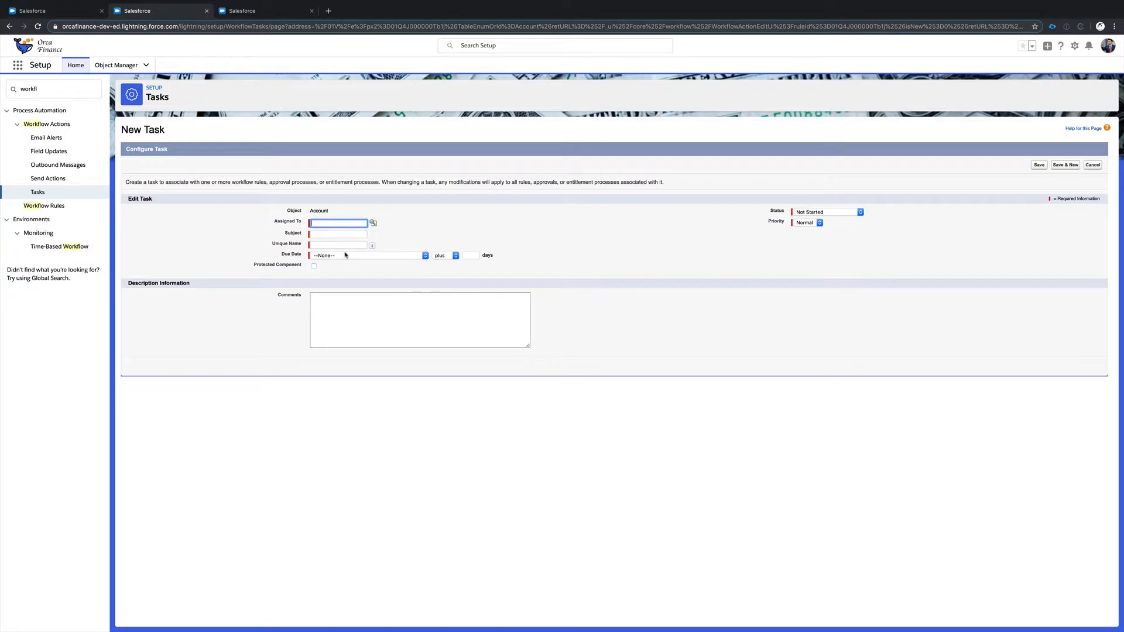
{"action": "left_click", "coordinate": [320, 224]}
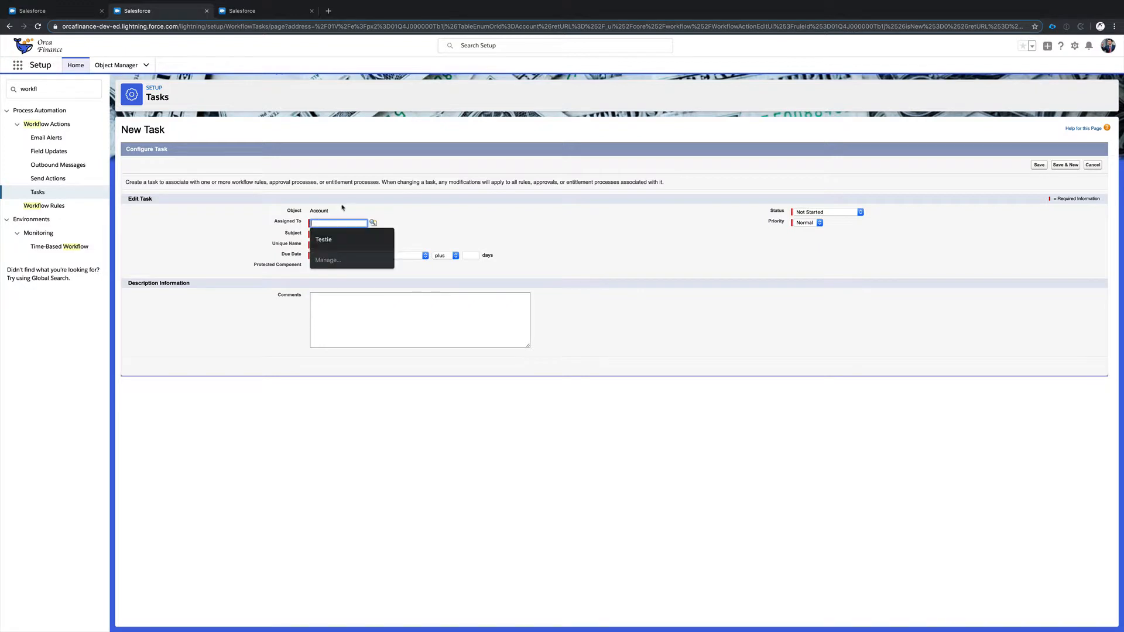
{"action": "left_click", "coordinate": [342, 208]}
{"action": "left_click", "coordinate": [320, 233]}
{"action": "left_click", "coordinate": [395, 228]}
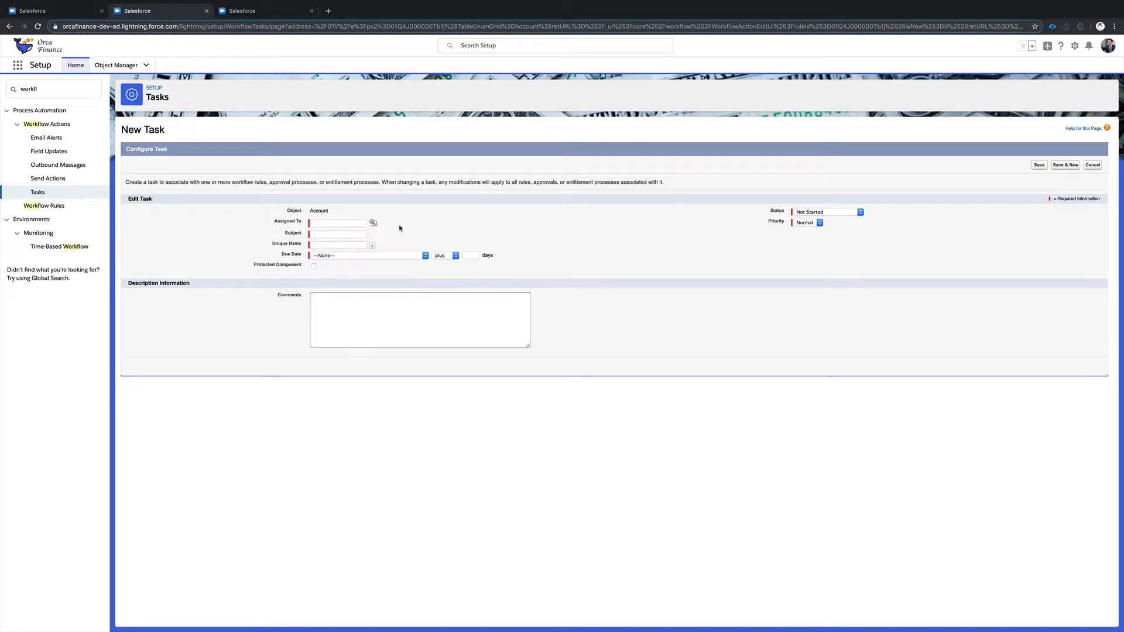
{"action": "left_click", "coordinate": [357, 254]}
{"action": "left_click", "coordinate": [358, 255]}
{"action": "left_click", "coordinate": [377, 255]}
{"action": "left_click", "coordinate": [413, 248]}
{"action": "left_click", "coordinate": [384, 256]}
{"action": "left_click", "coordinate": [410, 268]}
{"action": "left_click", "coordinate": [488, 239]}
{"action": "left_click", "coordinate": [10, 26]}
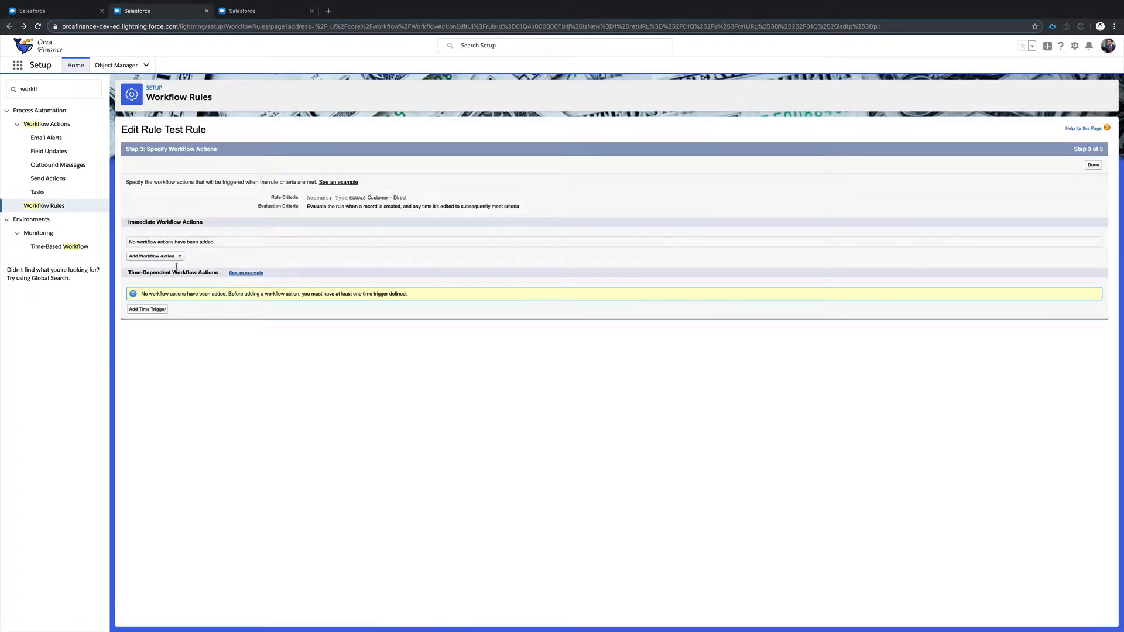
Try out a new email alert with the Sales: New Customer Email template and the first available user as recipient, leaving it unsaved.
{"action": "left_click", "coordinate": [153, 255]}
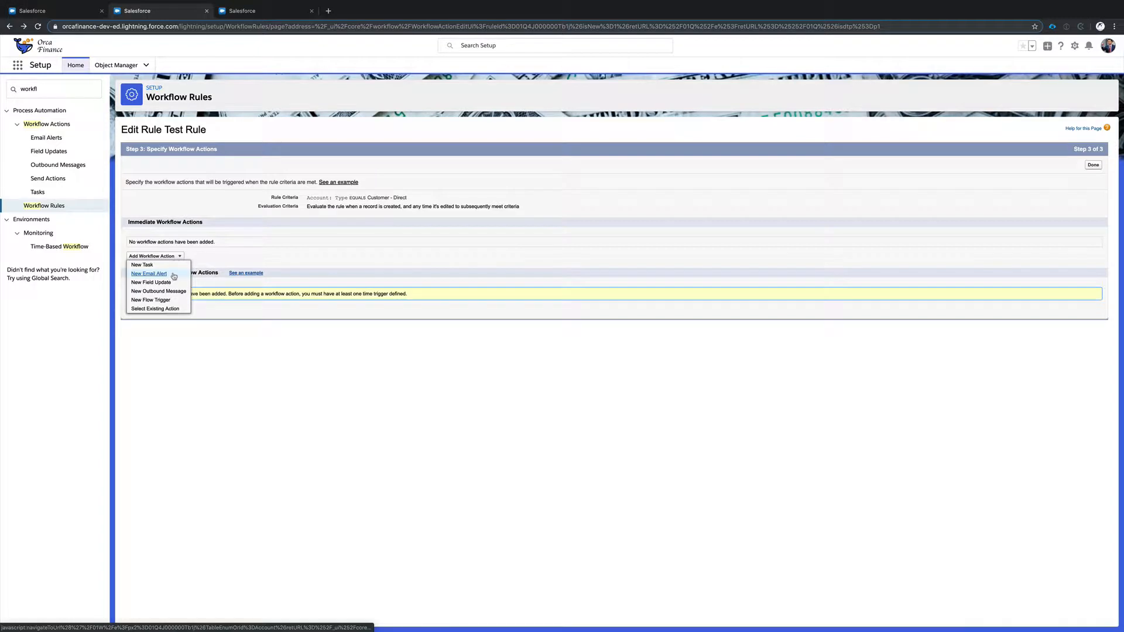
{"action": "left_click", "coordinate": [174, 276]}
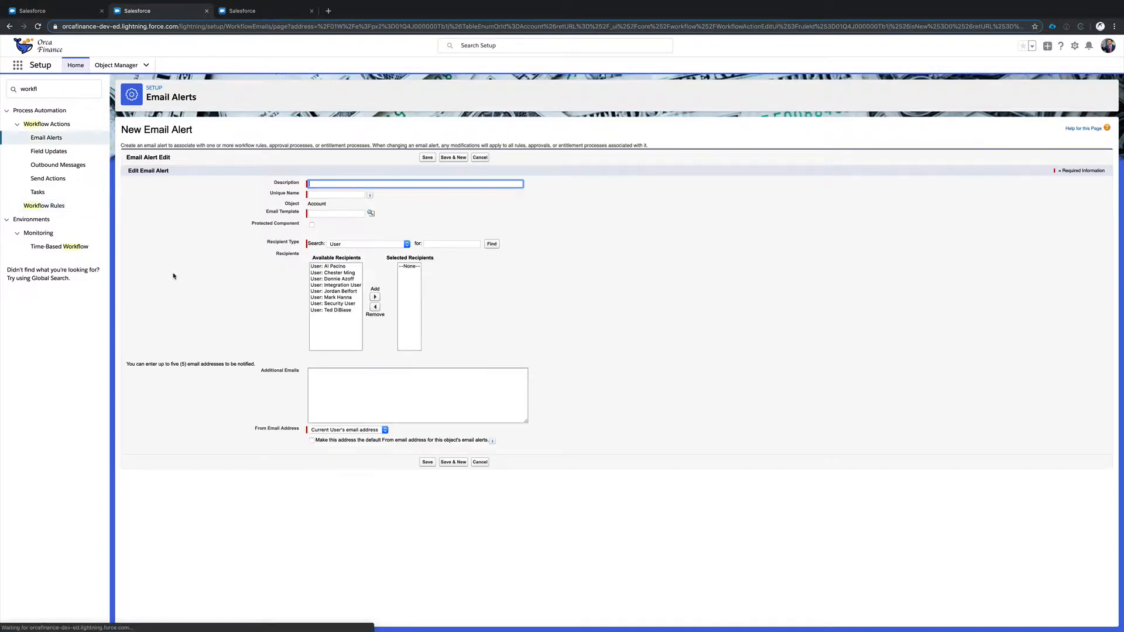
{"action": "left_click", "coordinate": [370, 213]}
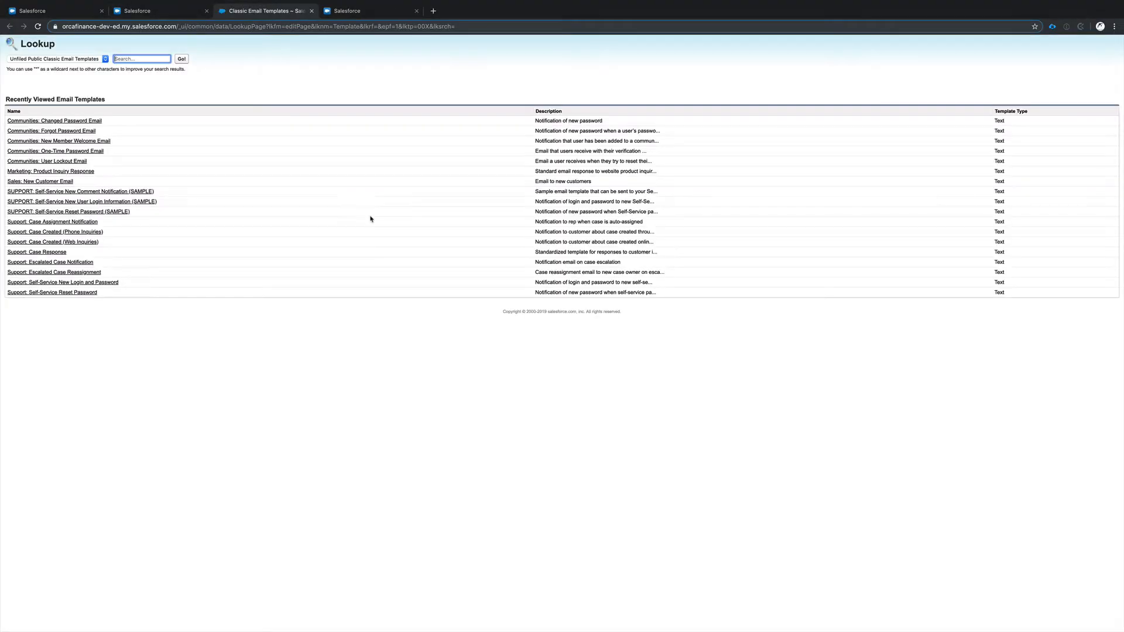
{"action": "left_click", "coordinate": [59, 182]}
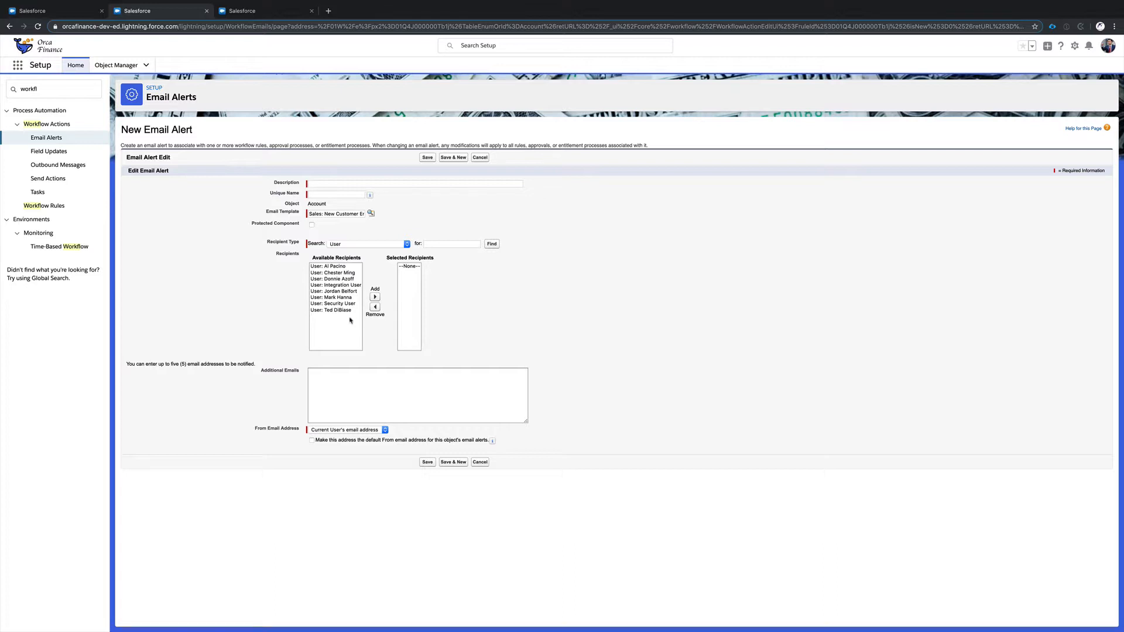
{"action": "left_click", "coordinate": [334, 267]}
{"action": "left_click", "coordinate": [375, 297]}
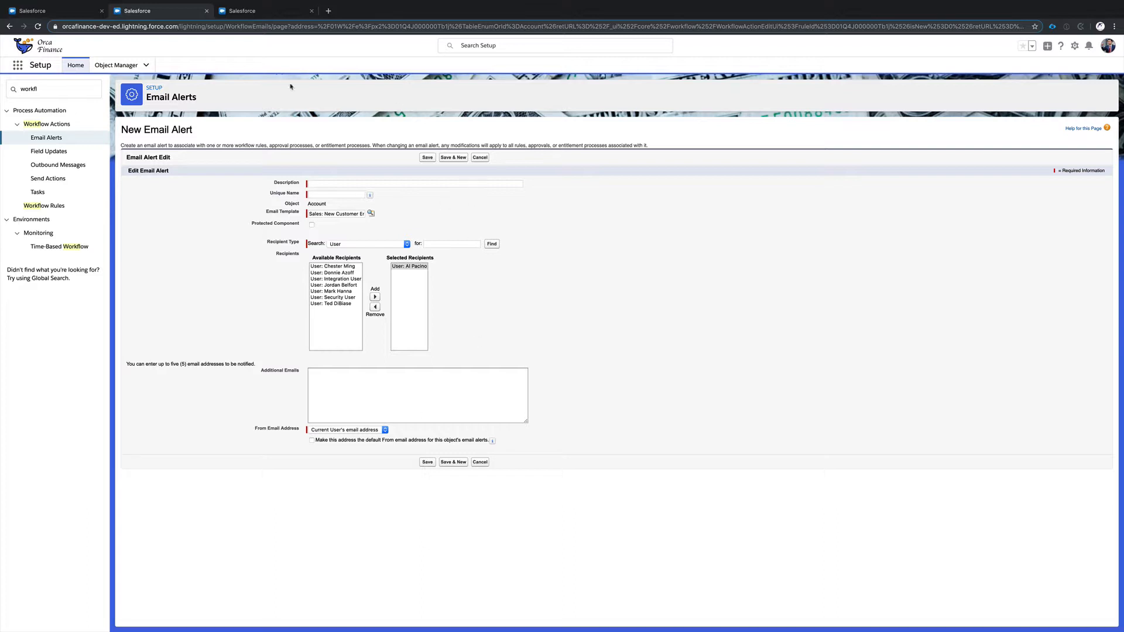
{"action": "left_click", "coordinate": [9, 26]}
Try out a new field update named Update Field, check the account fields it can update, and return to the rule unsaved.
{"action": "left_click", "coordinate": [181, 258]}
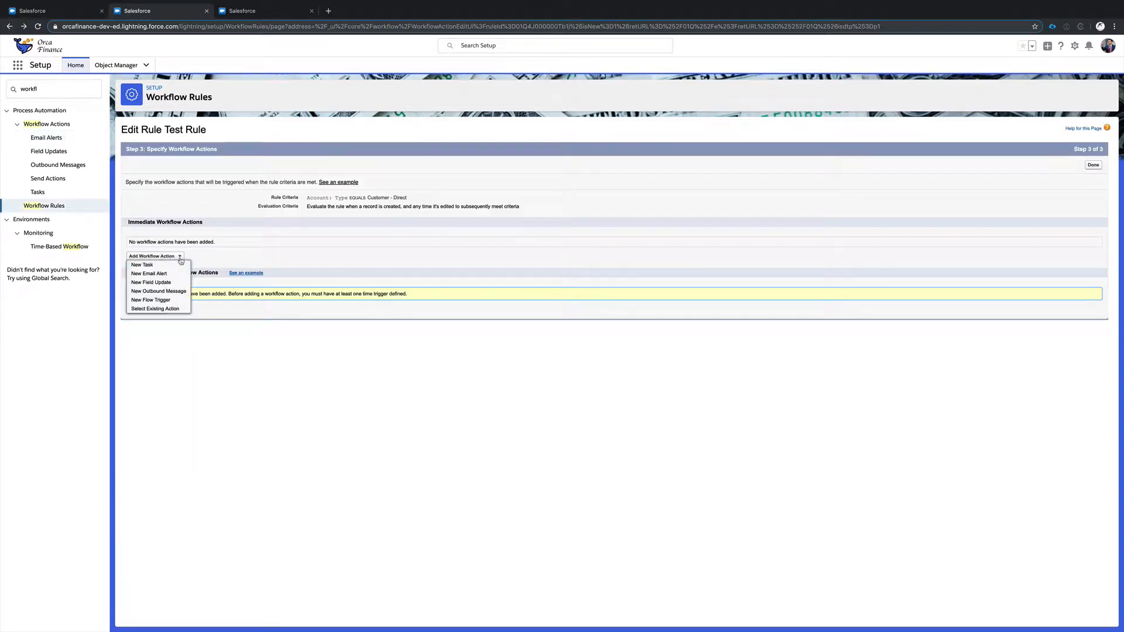
{"action": "left_click", "coordinate": [169, 283]}
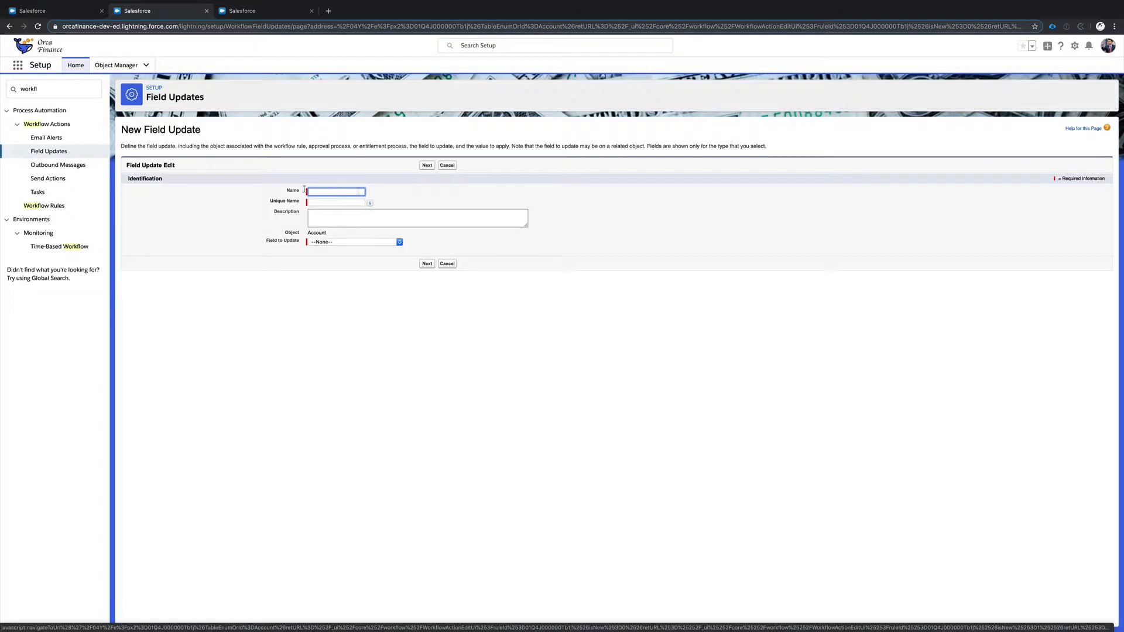
{"action": "type", "text": "Update"}
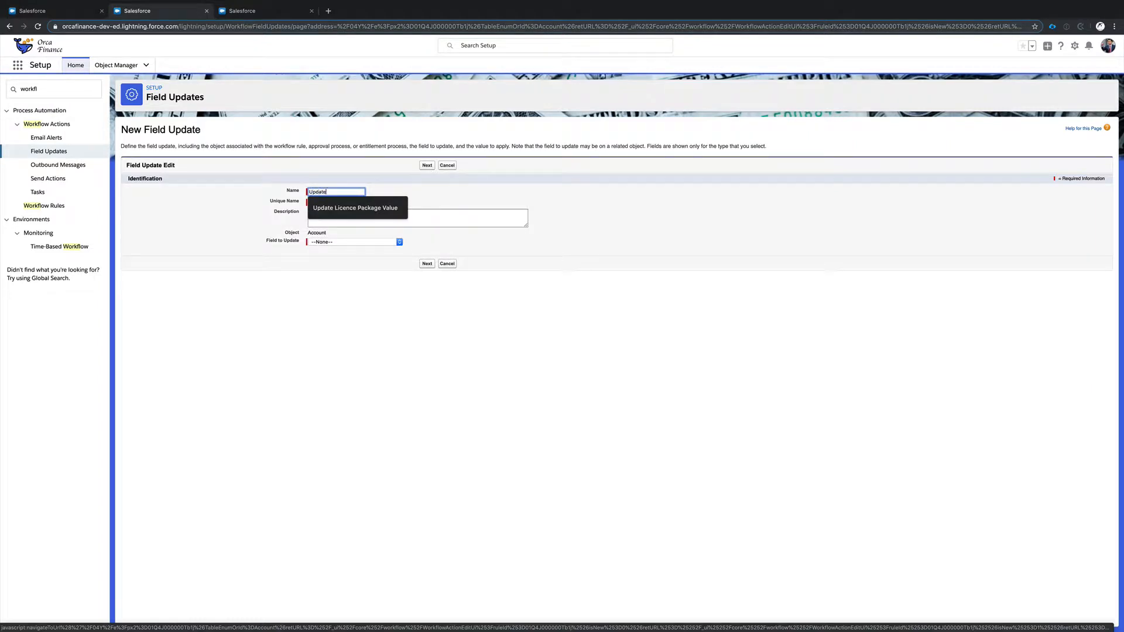
{"action": "type", "text": " Field"}
{"action": "key", "text": "Tab"}
{"action": "key", "text": "Tab"}
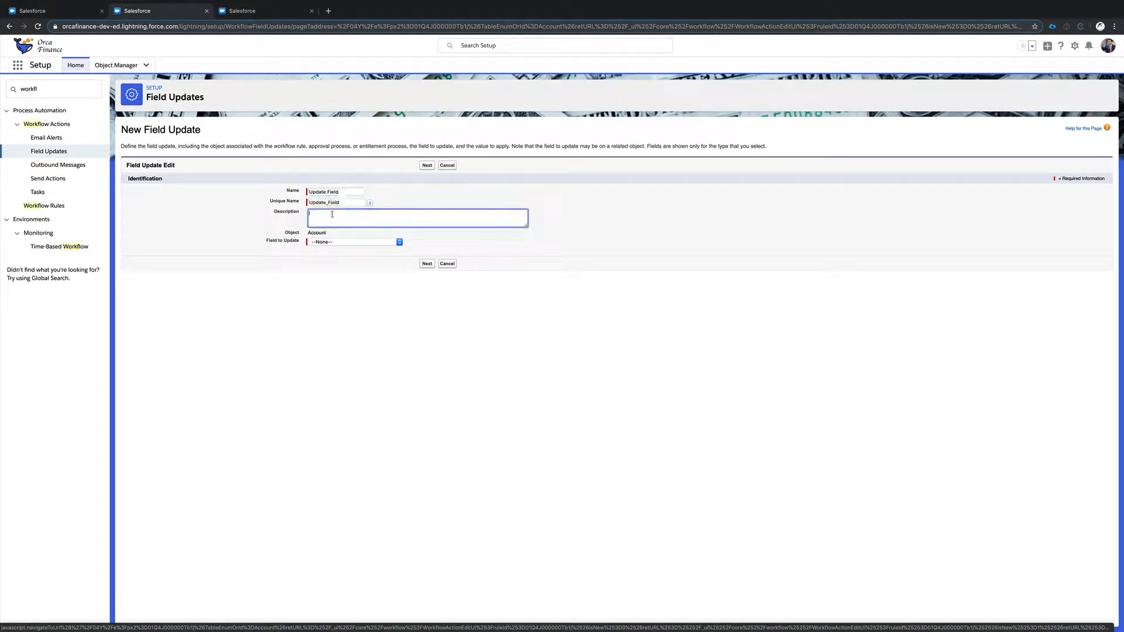
{"action": "left_click", "coordinate": [342, 242]}
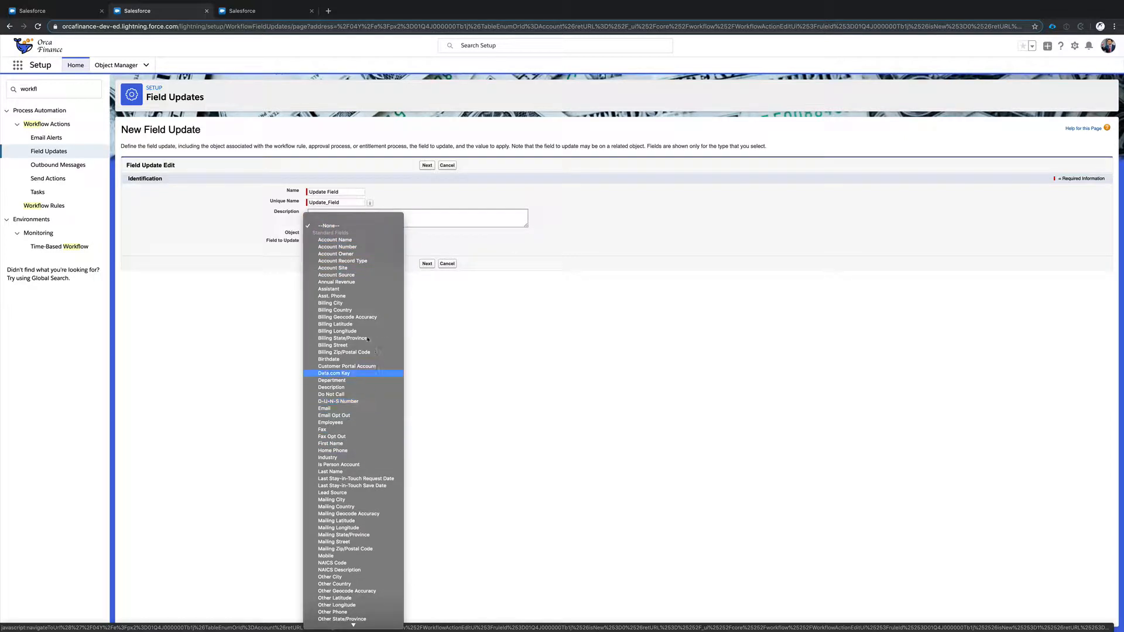
{"action": "left_click", "coordinate": [421, 288]}
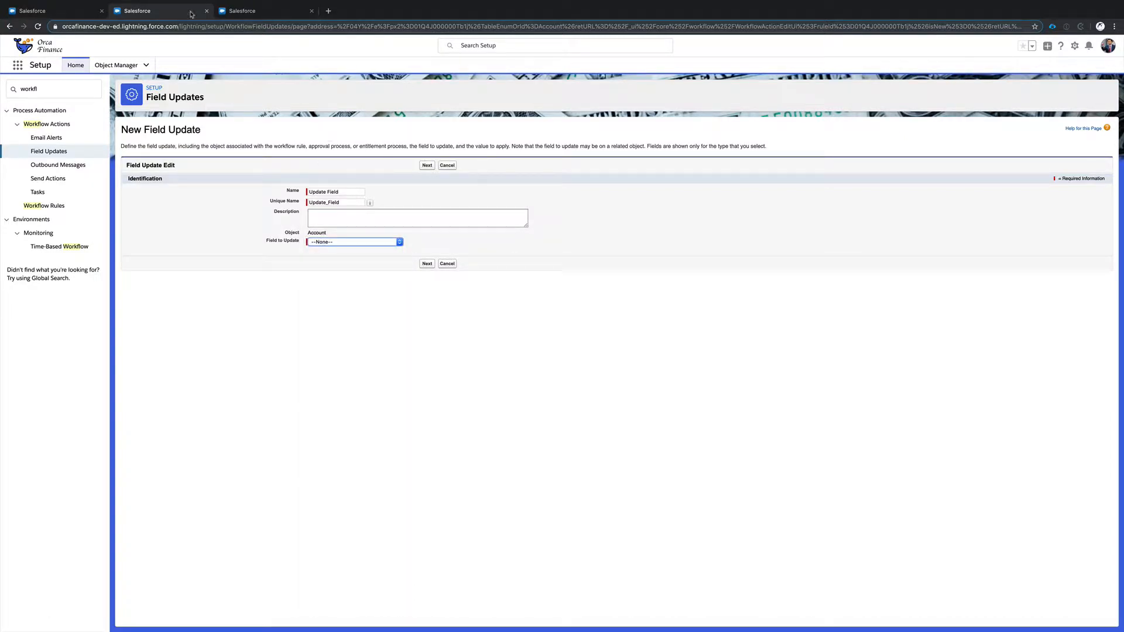
{"action": "left_click", "coordinate": [9, 27]}
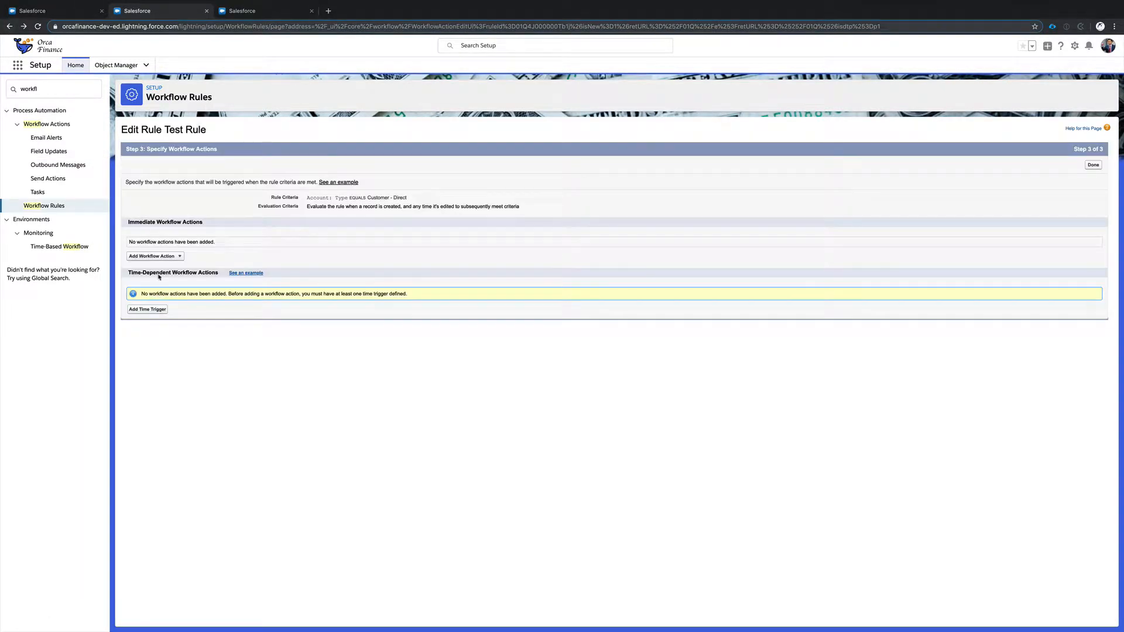
Examine a new outbound message's settings and available account fields, return to the rule unsaved, and review the list of workflow action types.
{"action": "left_click", "coordinate": [155, 256]}
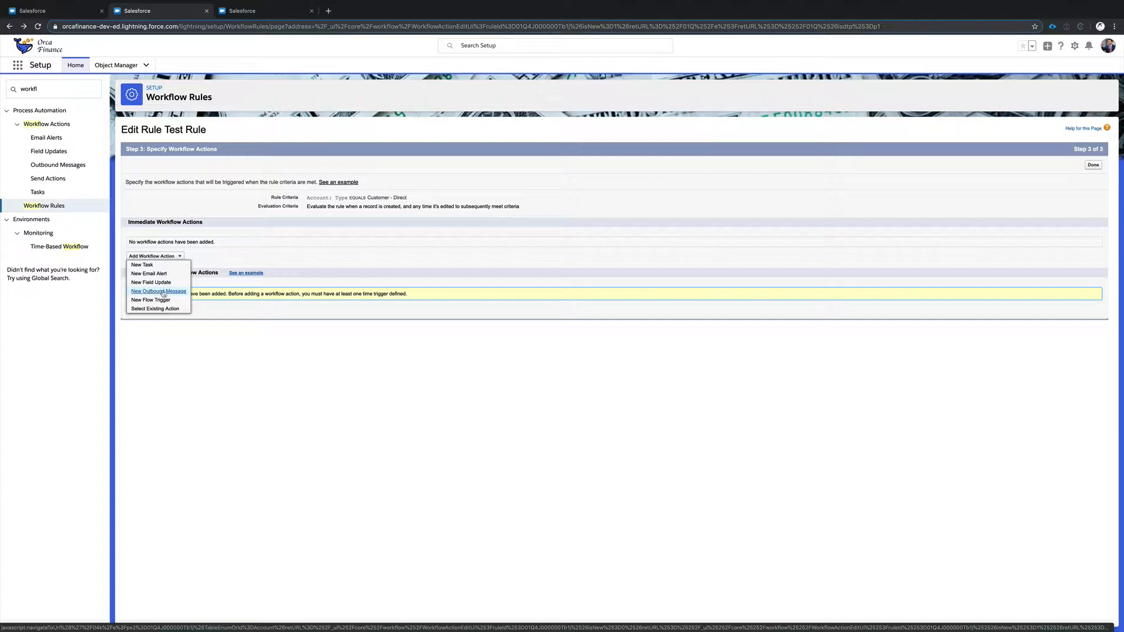
{"action": "left_click", "coordinate": [162, 292]}
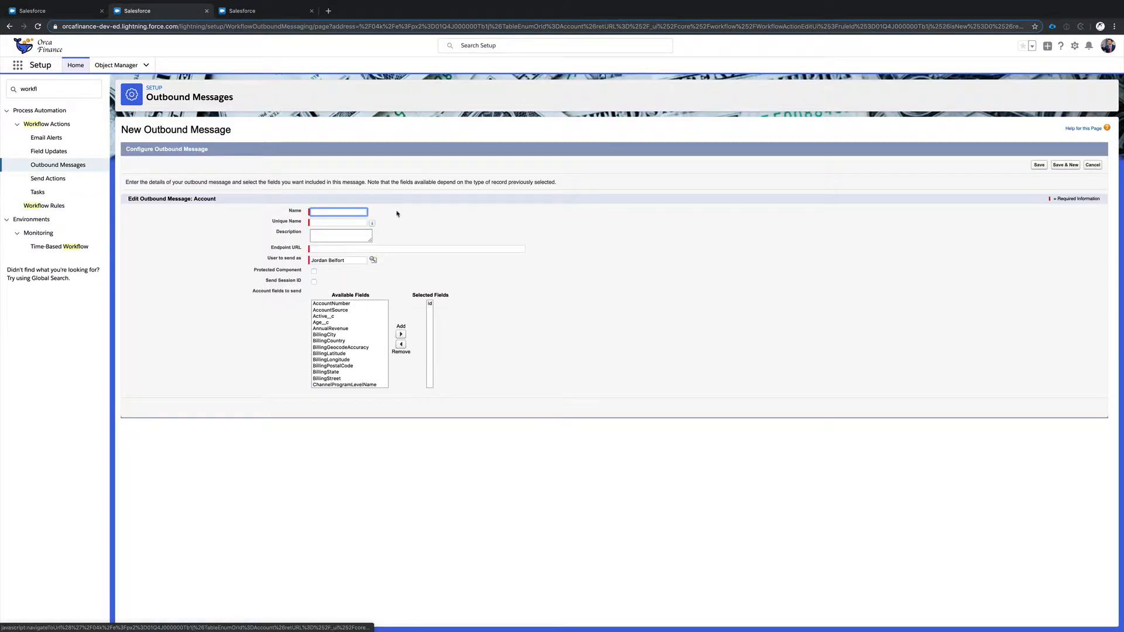
{"action": "scroll", "coordinate": [370, 353], "scroll_direction": "down", "scroll_amount": 5}
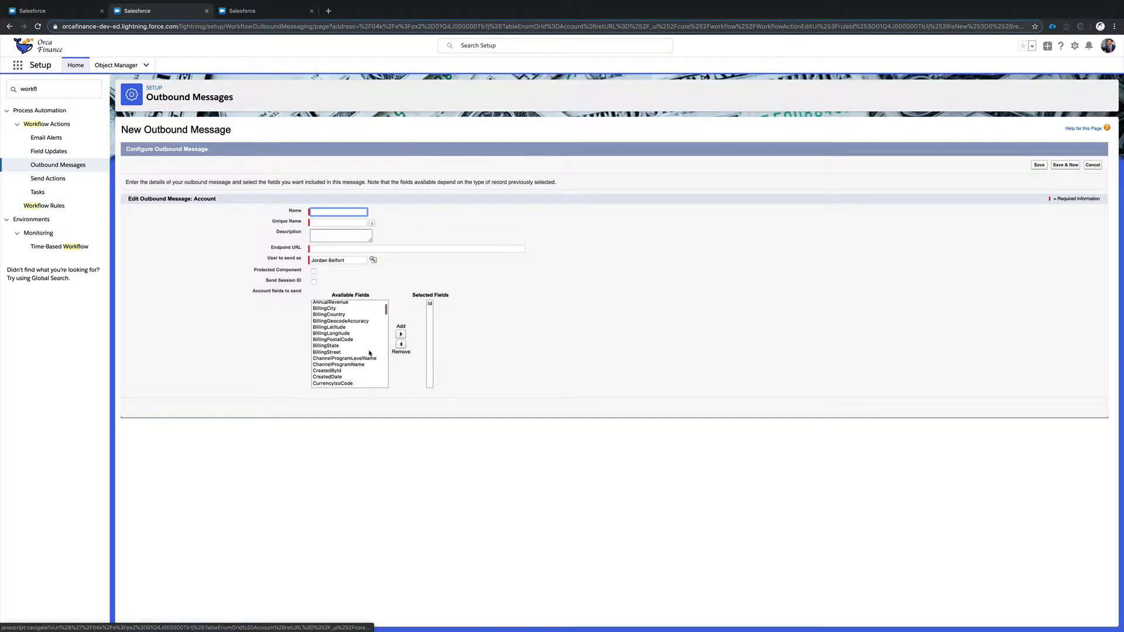
{"action": "left_click", "coordinate": [9, 26]}
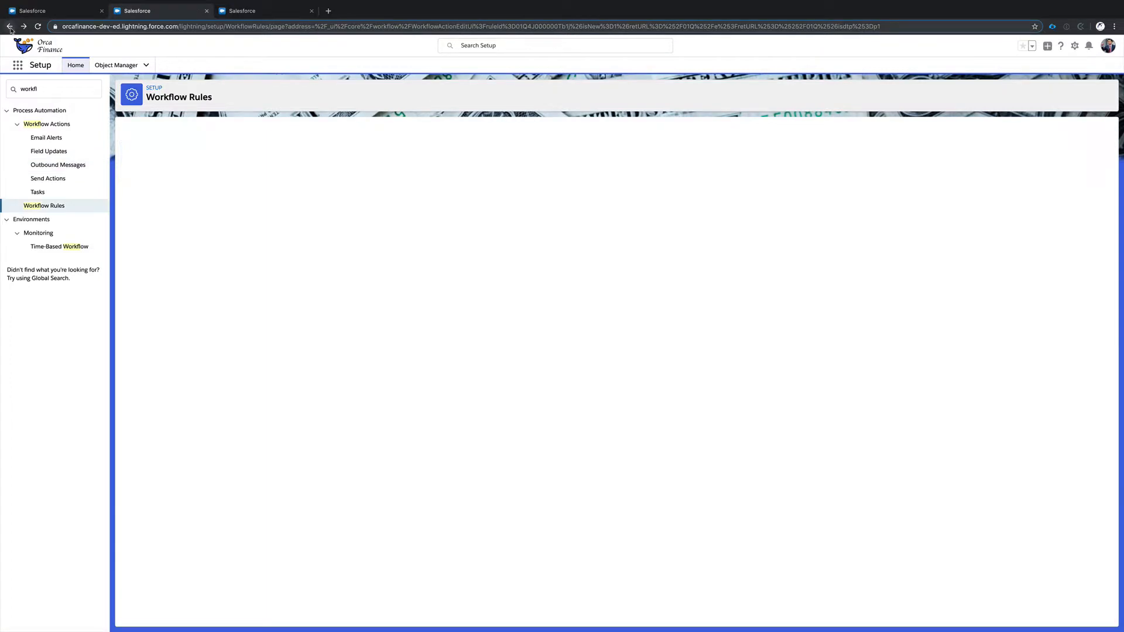
{"action": "left_click", "coordinate": [154, 256]}
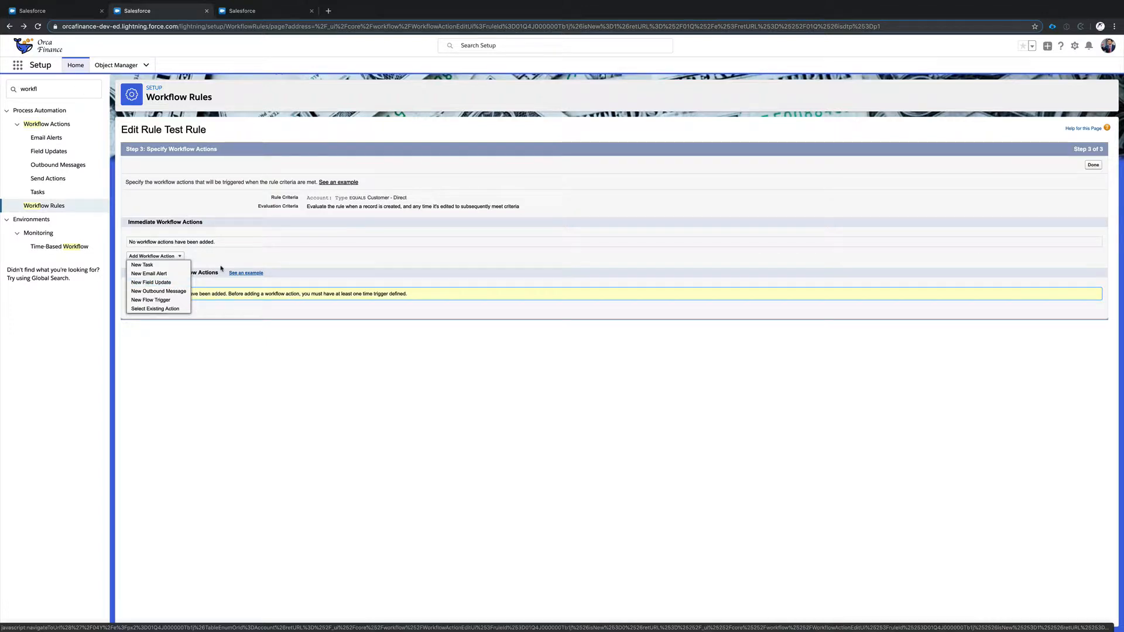
{"action": "left_click", "coordinate": [307, 239]}
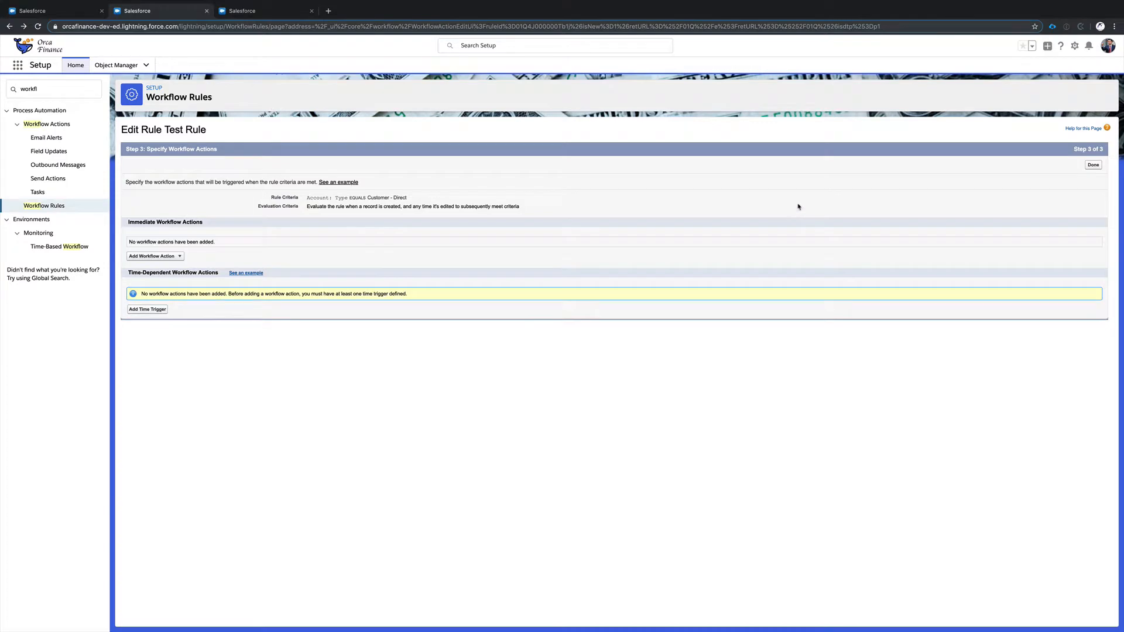
Finish Test Rule without any workflow actions, and activate and deactivate it from its detail page.
{"action": "left_click", "coordinate": [1092, 165]}
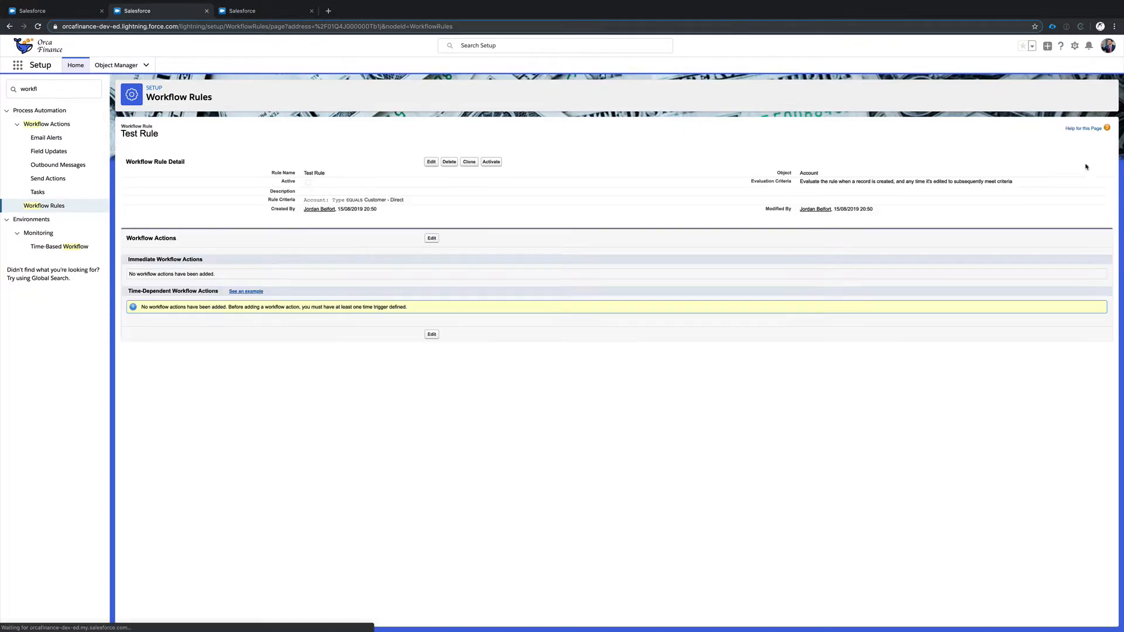
{"action": "left_click", "coordinate": [492, 162]}
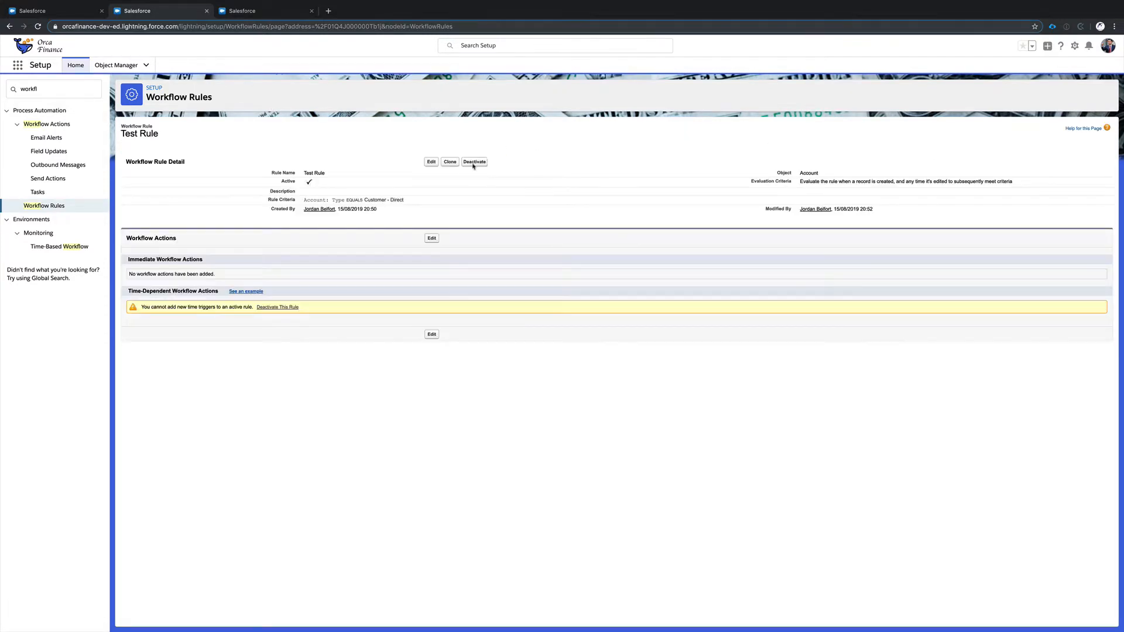
{"action": "left_click", "coordinate": [474, 163]}
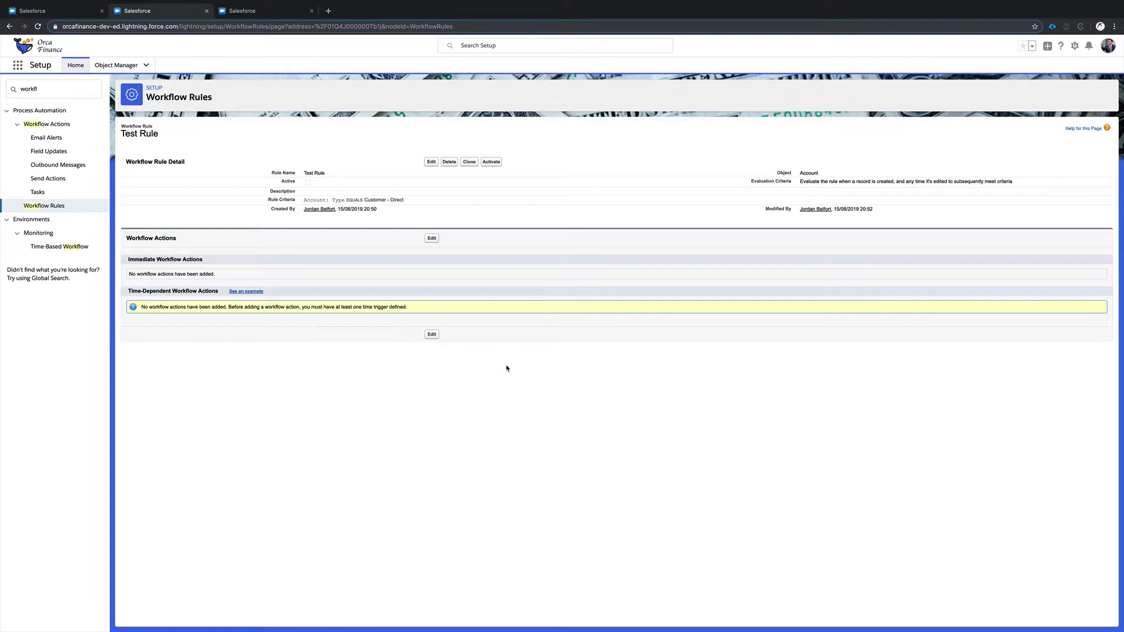
Switch to Process Builder and start a new process named Test Process with the API name Test_Process.
{"action": "left_click", "coordinate": [255, 11]}
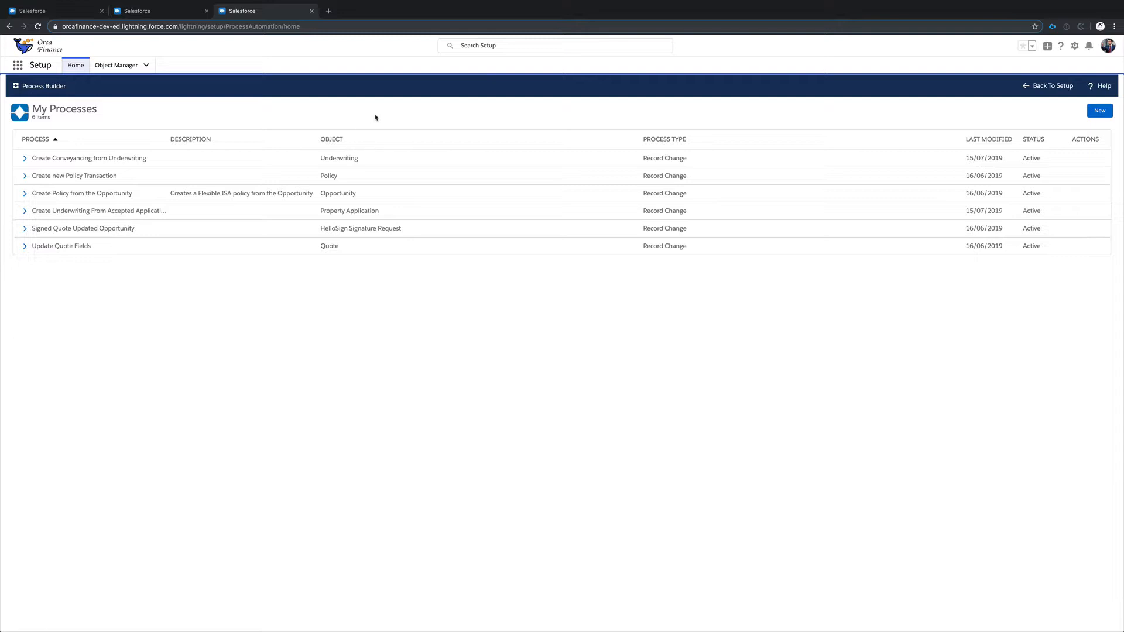
{"action": "left_click", "coordinate": [1101, 117]}
{"action": "type", "text": "Te"}
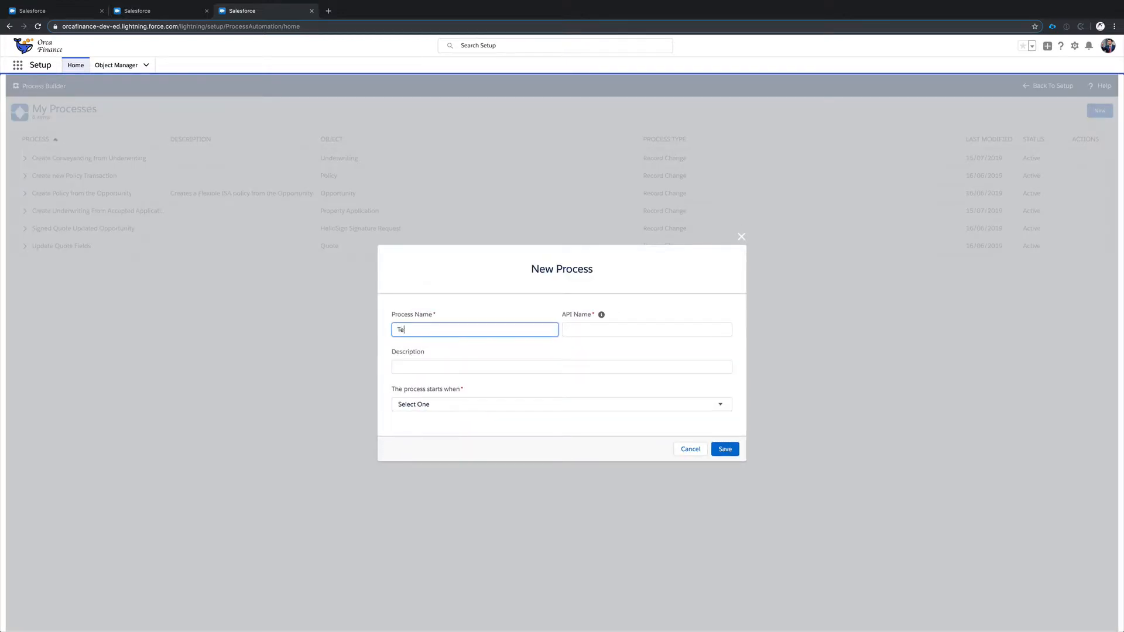
{"action": "type", "text": "st Process"}
{"action": "key", "text": "Tab"}
{"action": "left_click", "coordinate": [462, 368]}
Review the process start options, set the process to start when a record changes, and save it.
{"action": "left_click", "coordinate": [452, 404]}
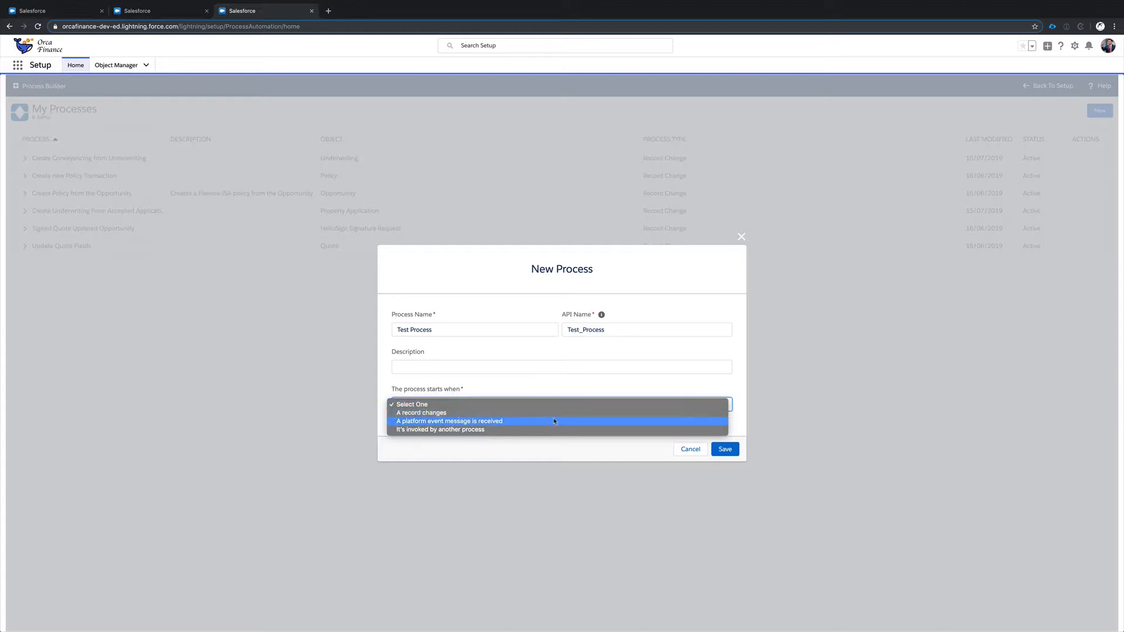
{"action": "left_click", "coordinate": [436, 439]}
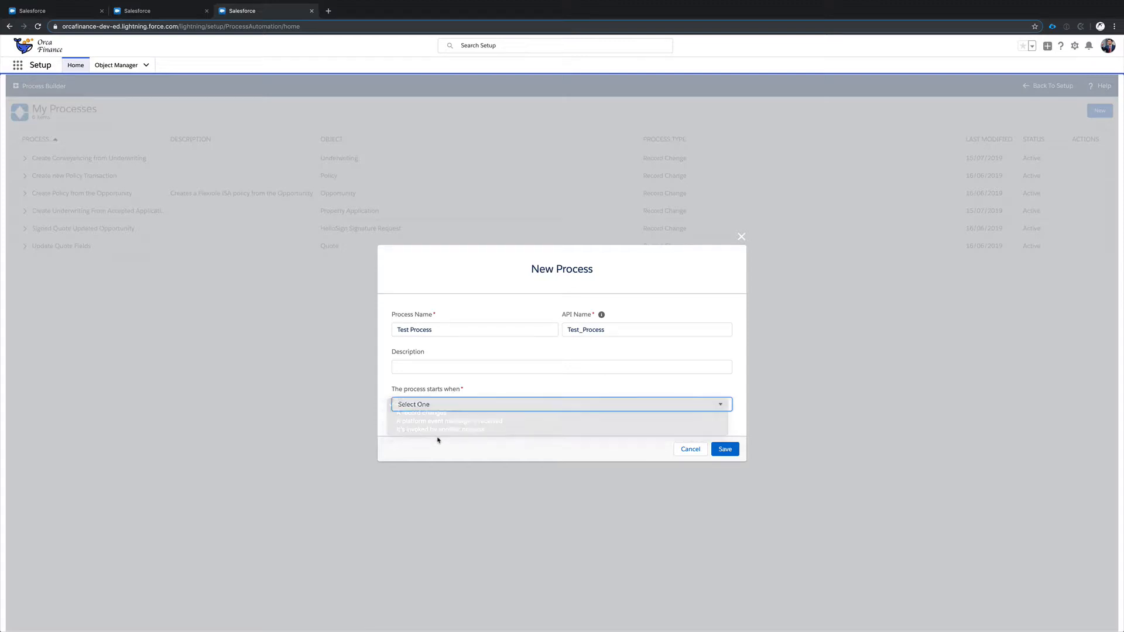
{"action": "left_click", "coordinate": [453, 403]}
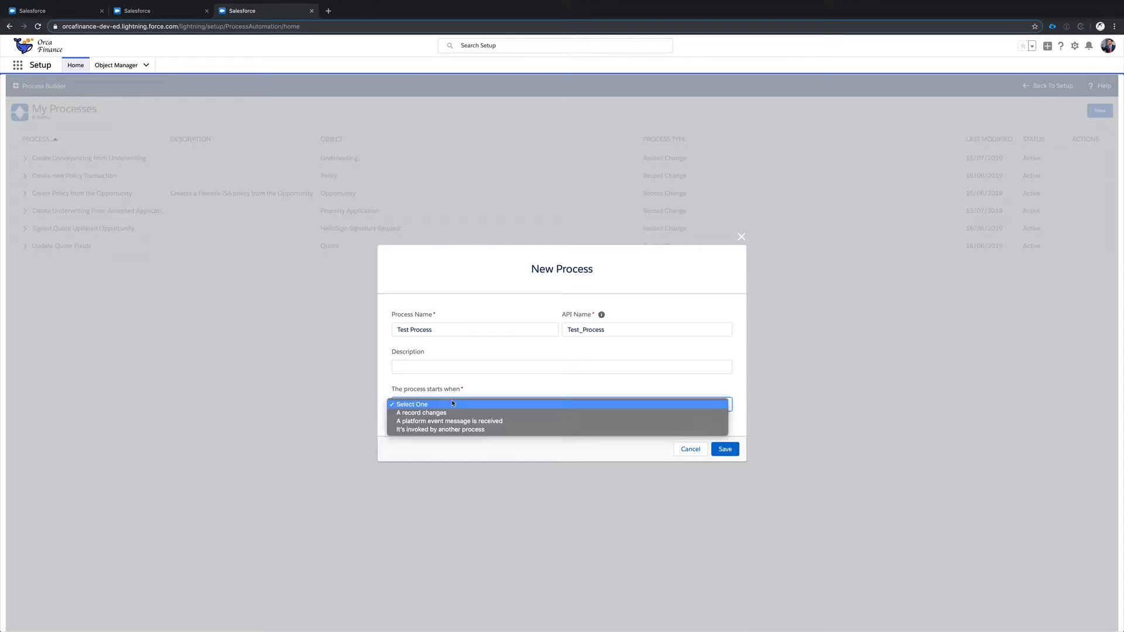
{"action": "left_click", "coordinate": [511, 386]}
{"action": "left_click", "coordinate": [481, 403]}
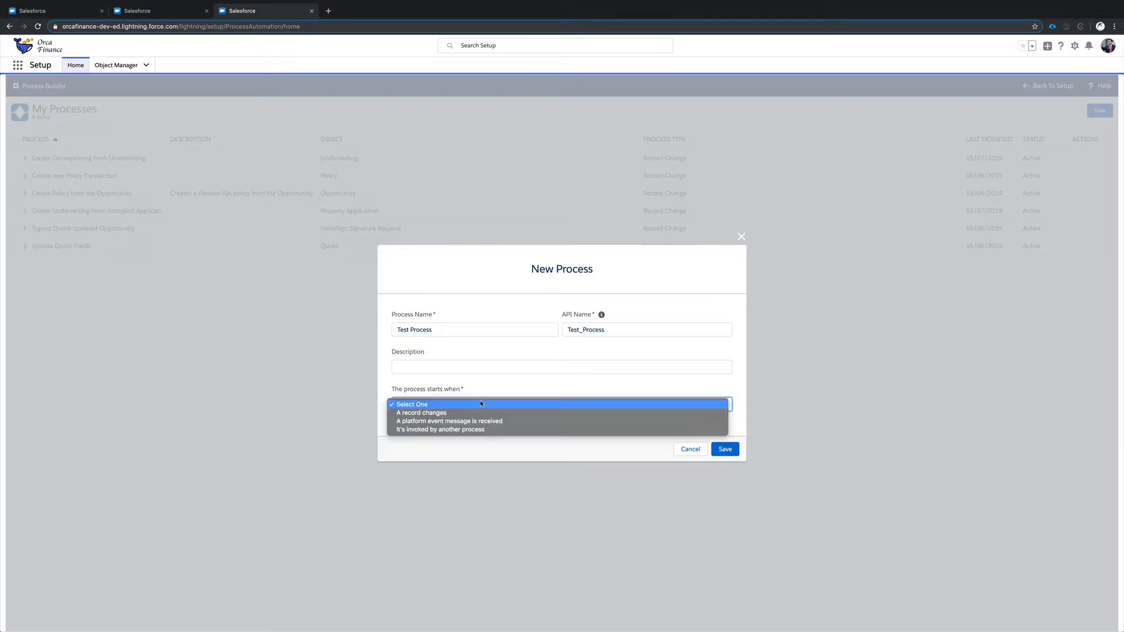
{"action": "left_click", "coordinate": [435, 413]}
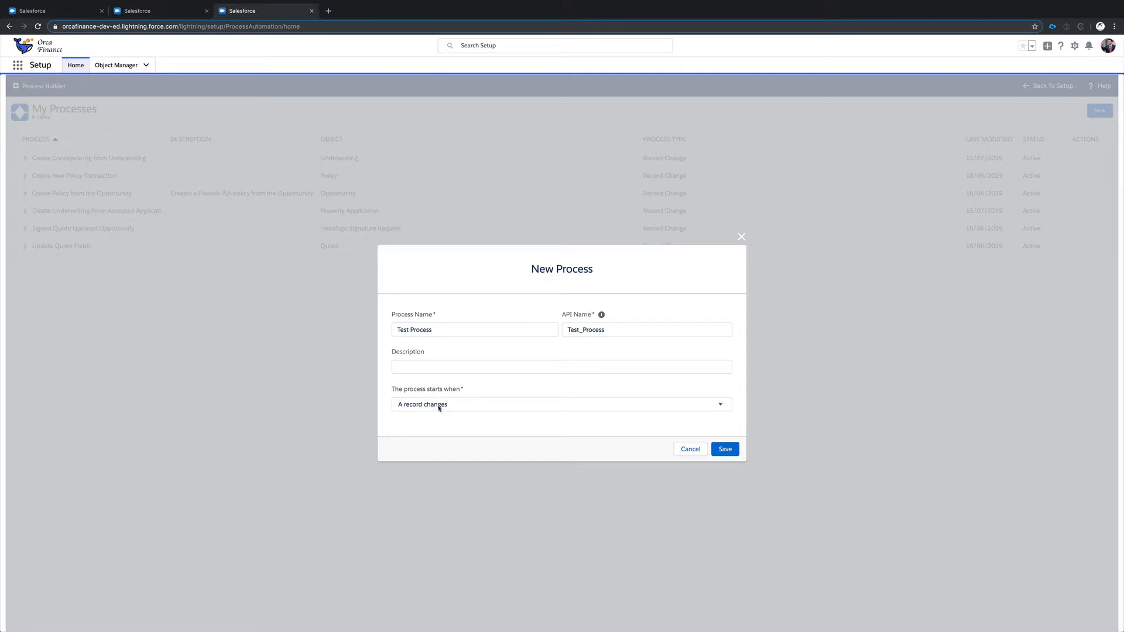
{"action": "left_click", "coordinate": [725, 449]}
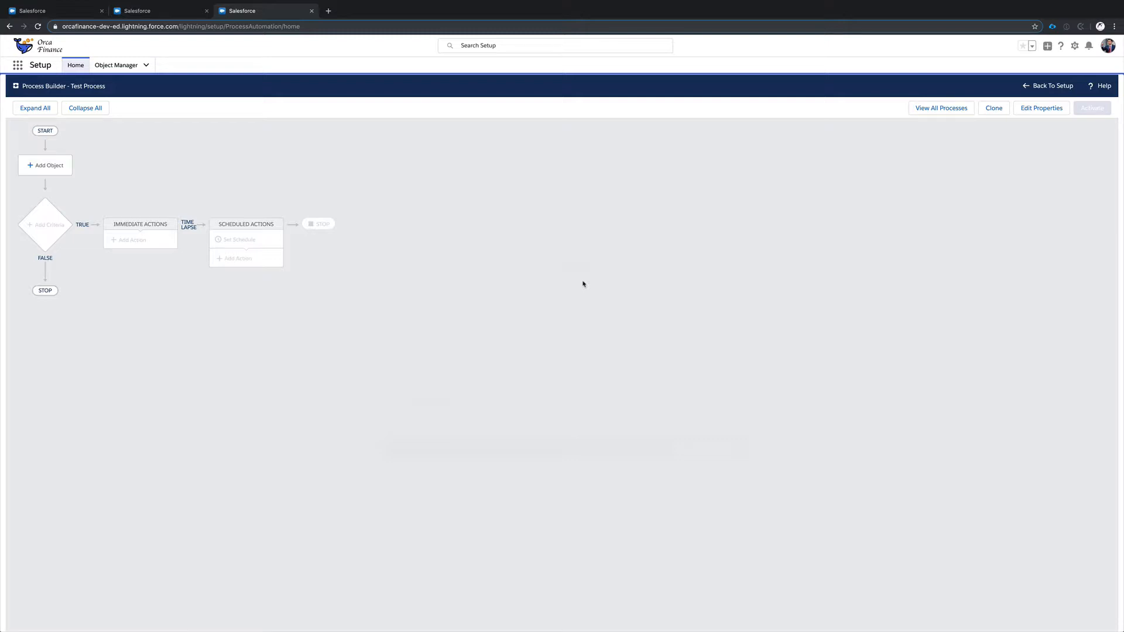
Set the process object to Account, starting when a record is created or edited, and save the object settings.
{"action": "left_click", "coordinate": [61, 169]}
{"action": "left_click", "coordinate": [855, 172]}
{"action": "type", "text": "a"}
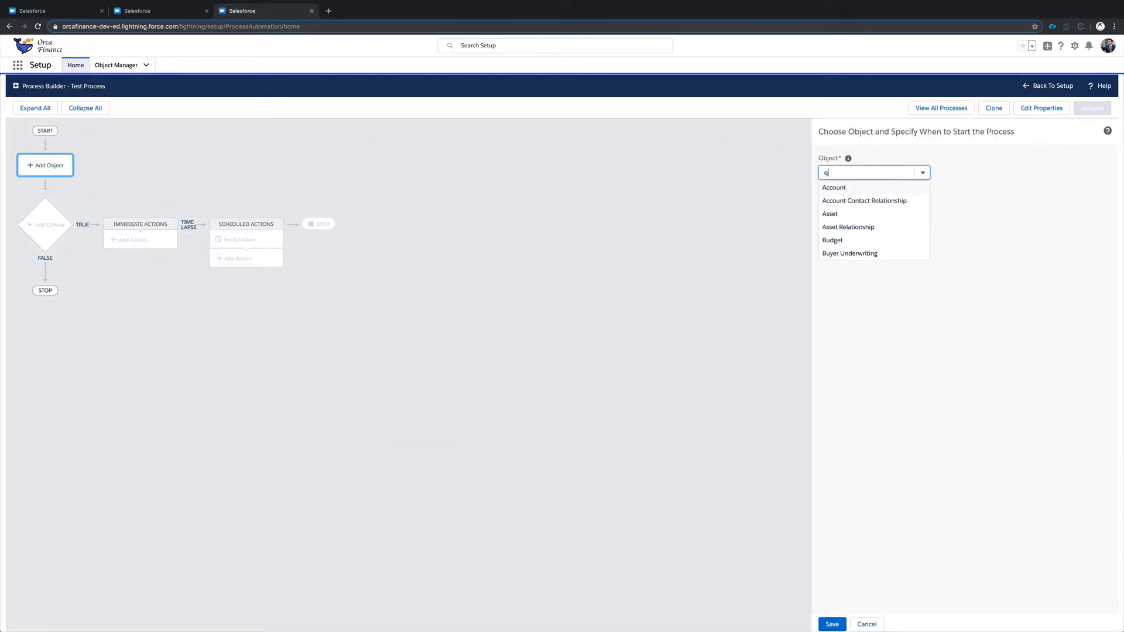
{"action": "type", "text": "cco"}
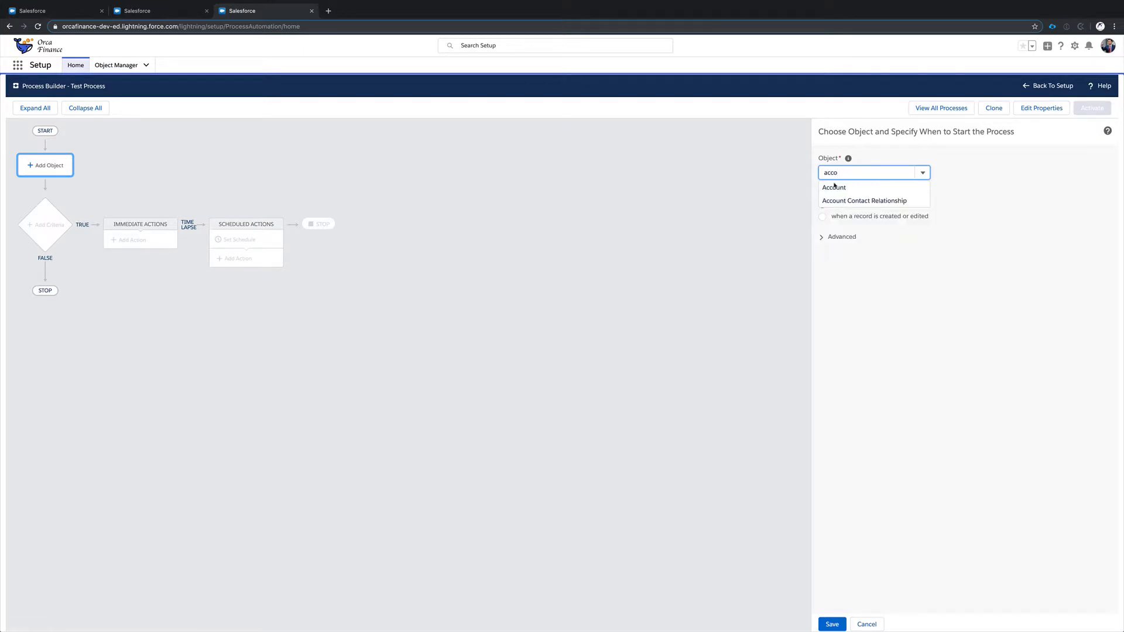
{"action": "left_click", "coordinate": [834, 187]}
{"action": "left_click", "coordinate": [857, 216]}
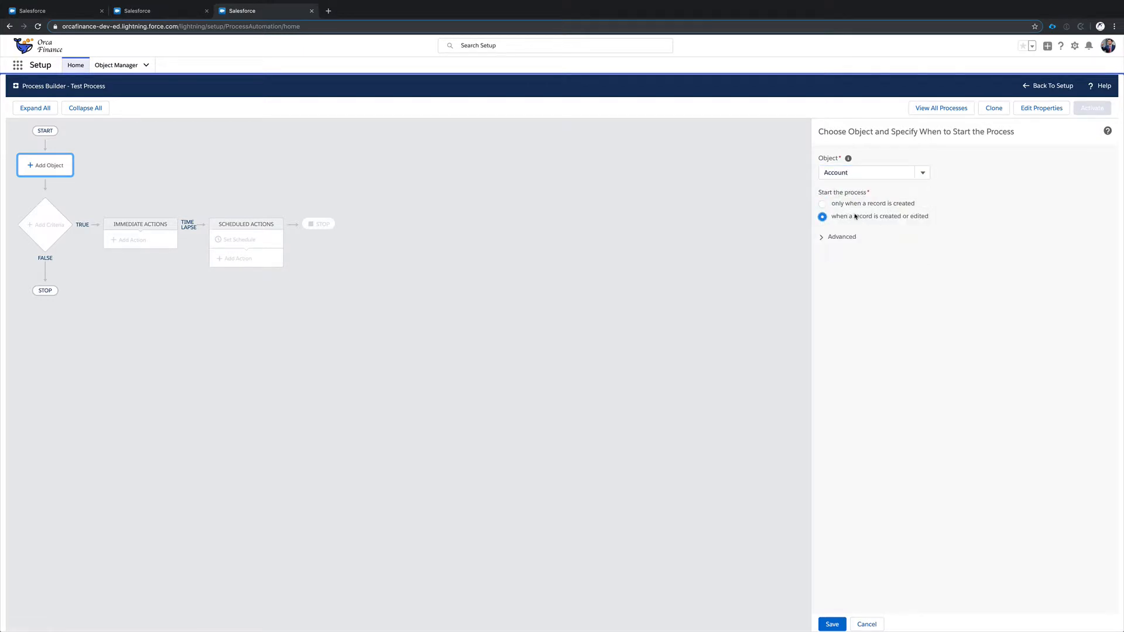
{"action": "left_click", "coordinate": [831, 624]}
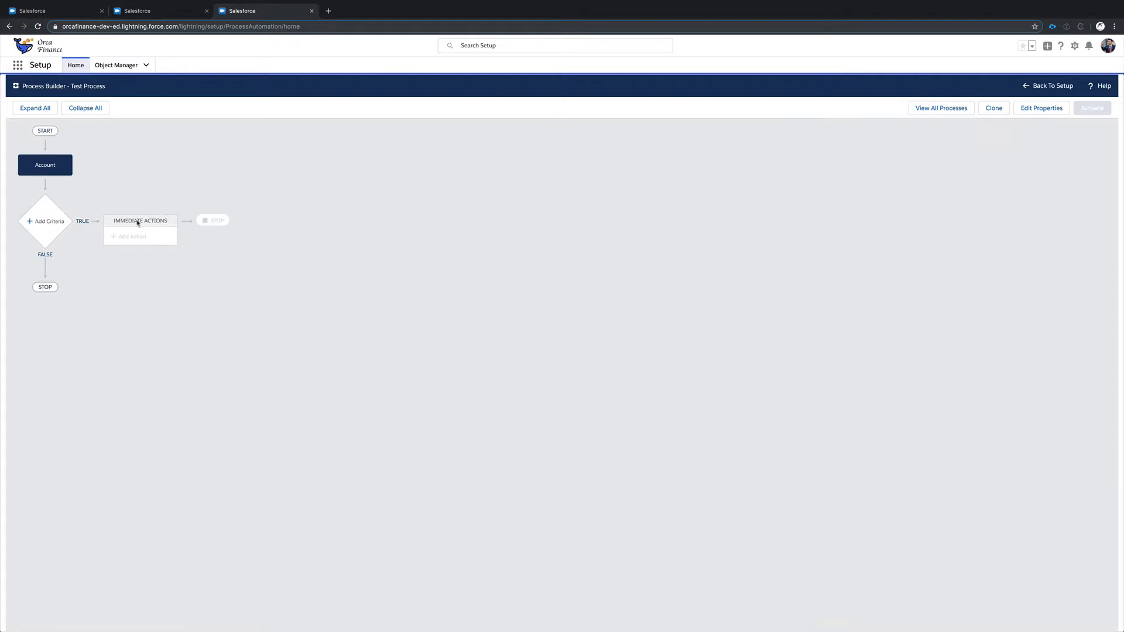
Add a criteria node to the process and name it Account Type is Customer Direct.
{"action": "left_click", "coordinate": [48, 222]}
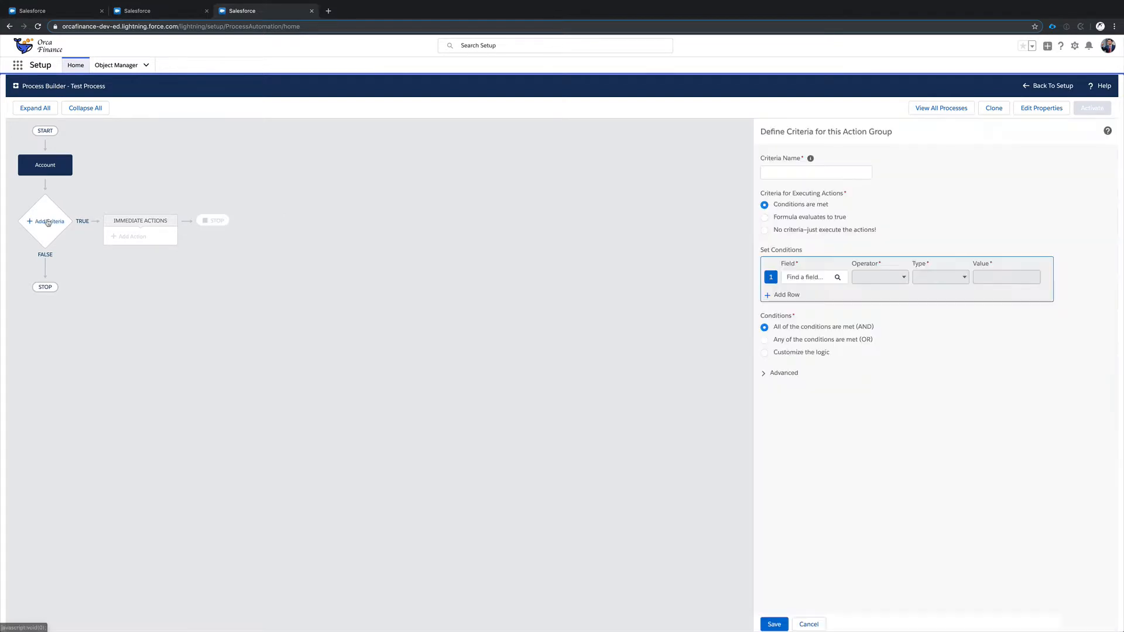
{"action": "left_click", "coordinate": [787, 173]}
{"action": "type", "text": "Acco"}
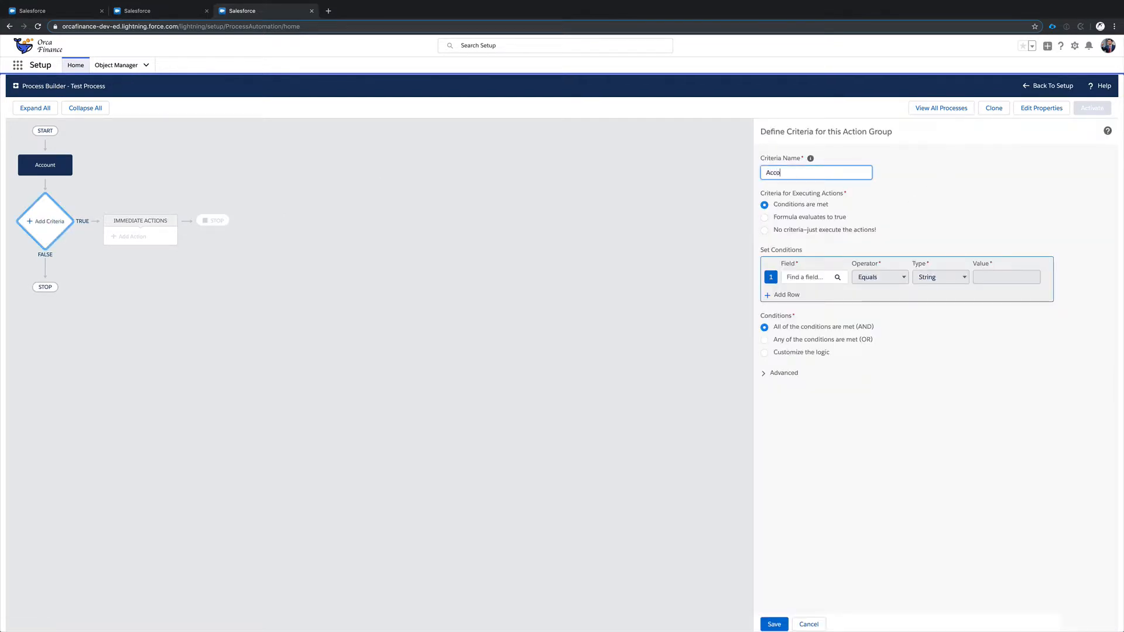
{"action": "type", "text": "unt Type is Customer Direct"}
Set the criteria condition to [Account].Type equals the picklist value Customer - Direct and save the criteria.
{"action": "left_click", "coordinate": [817, 277]}
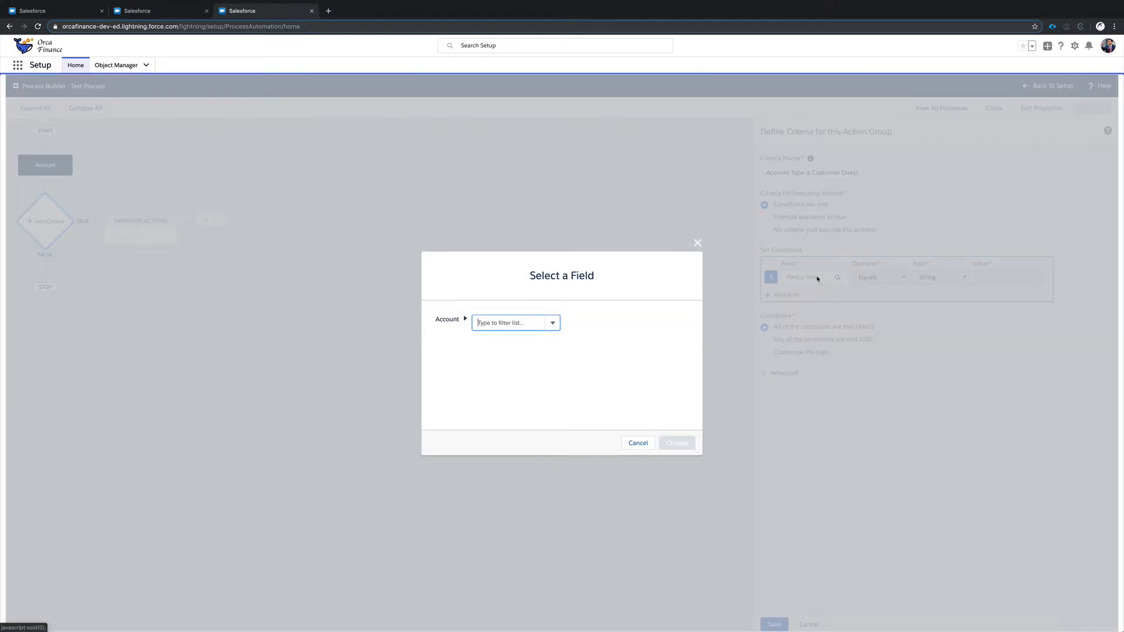
{"action": "type", "text": "type"}
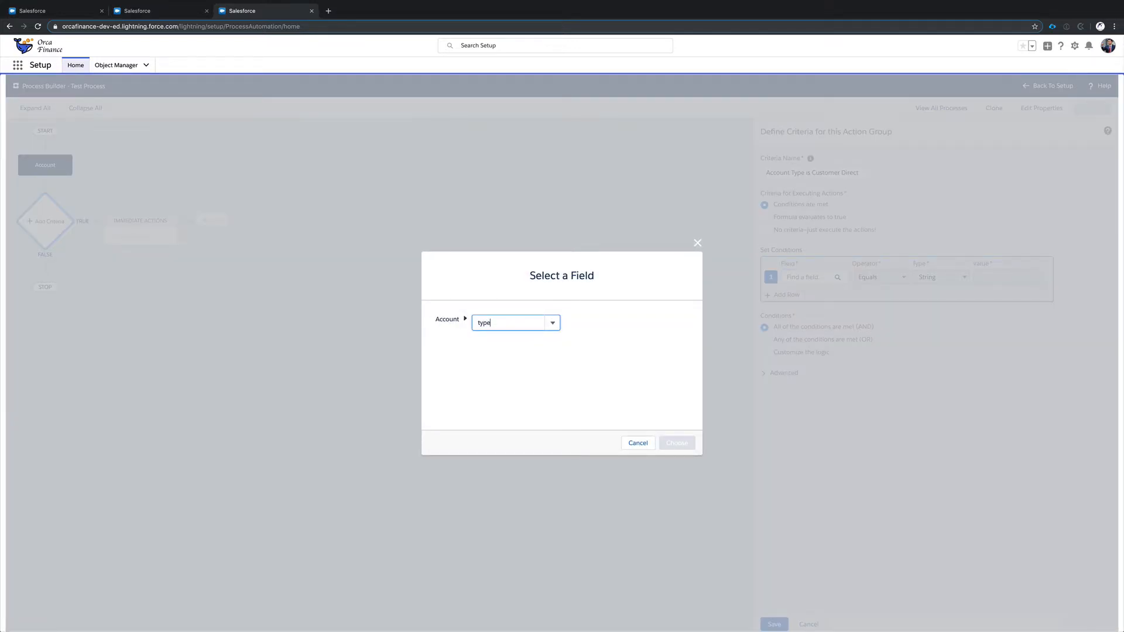
{"action": "left_click", "coordinate": [498, 351]}
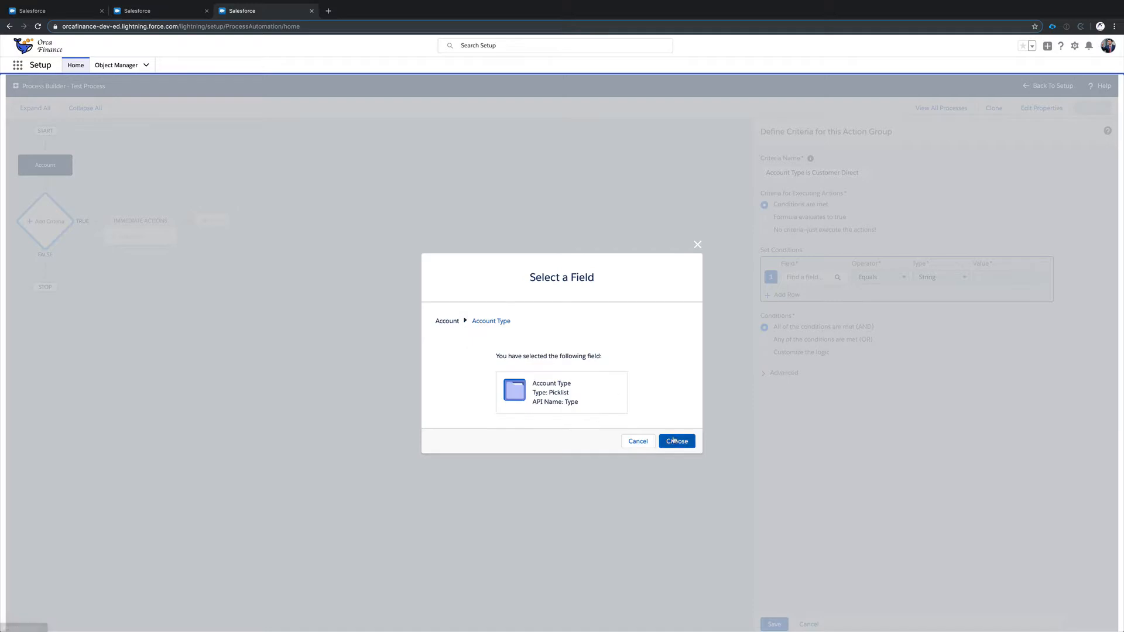
{"action": "left_click", "coordinate": [677, 443]}
{"action": "left_click", "coordinate": [982, 282]}
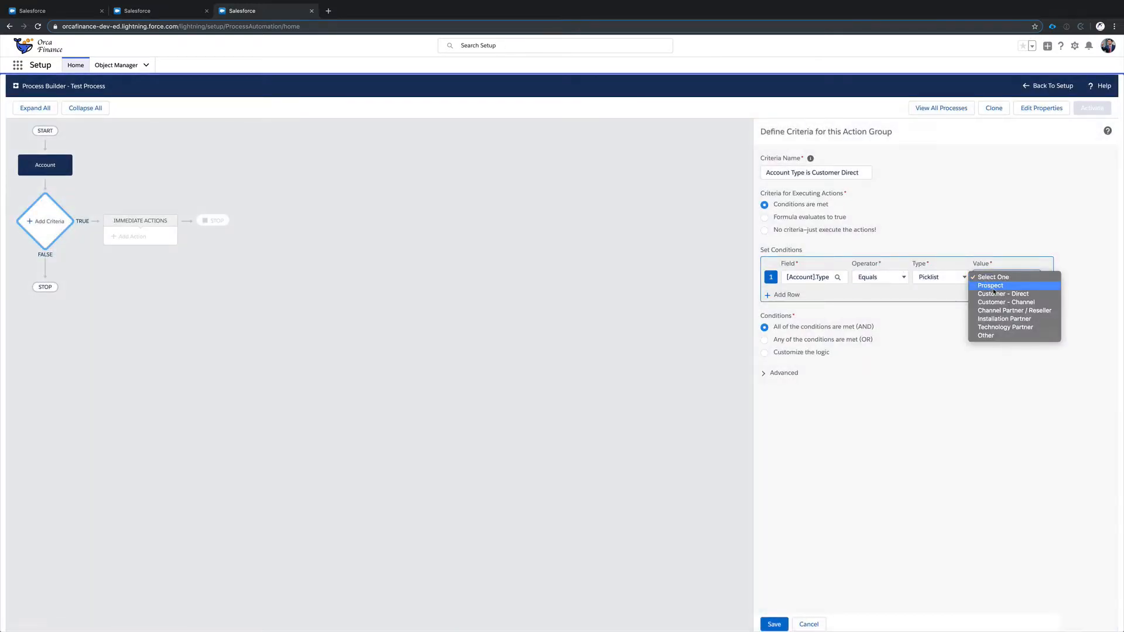
{"action": "left_click", "coordinate": [992, 296]}
{"action": "left_click", "coordinate": [774, 624]}
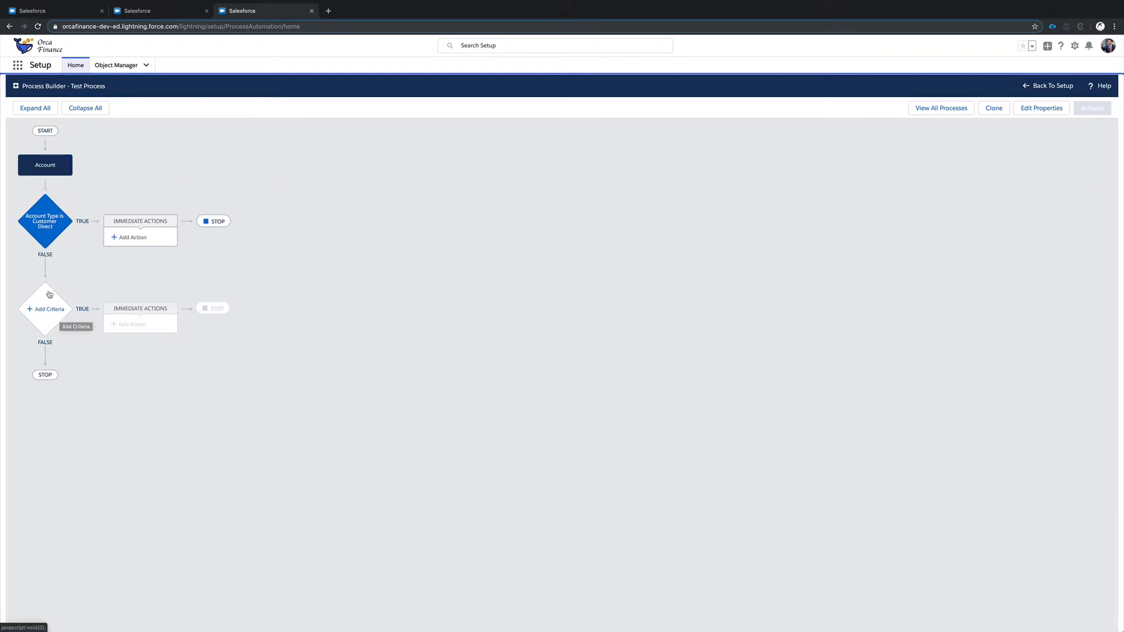
Examine a second criteria node unsaved, compare it with the criteria rows and filter logic of the Test Rule workflow rule, and return to the process.
{"action": "left_click", "coordinate": [36, 311]}
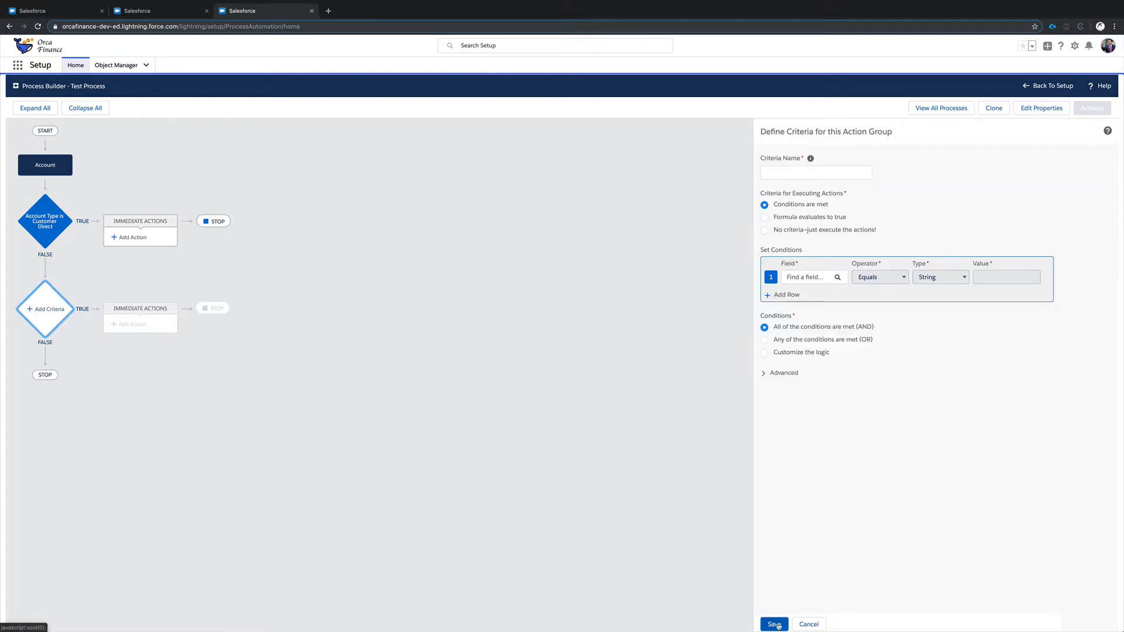
{"action": "left_click", "coordinate": [797, 625]}
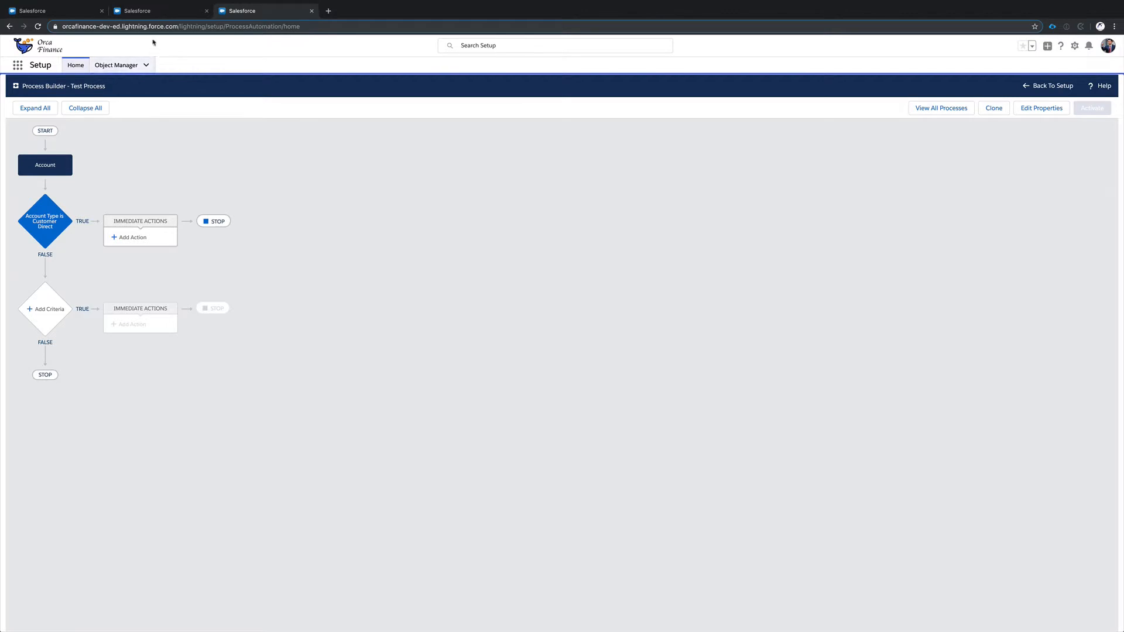
{"action": "left_click", "coordinate": [146, 11]}
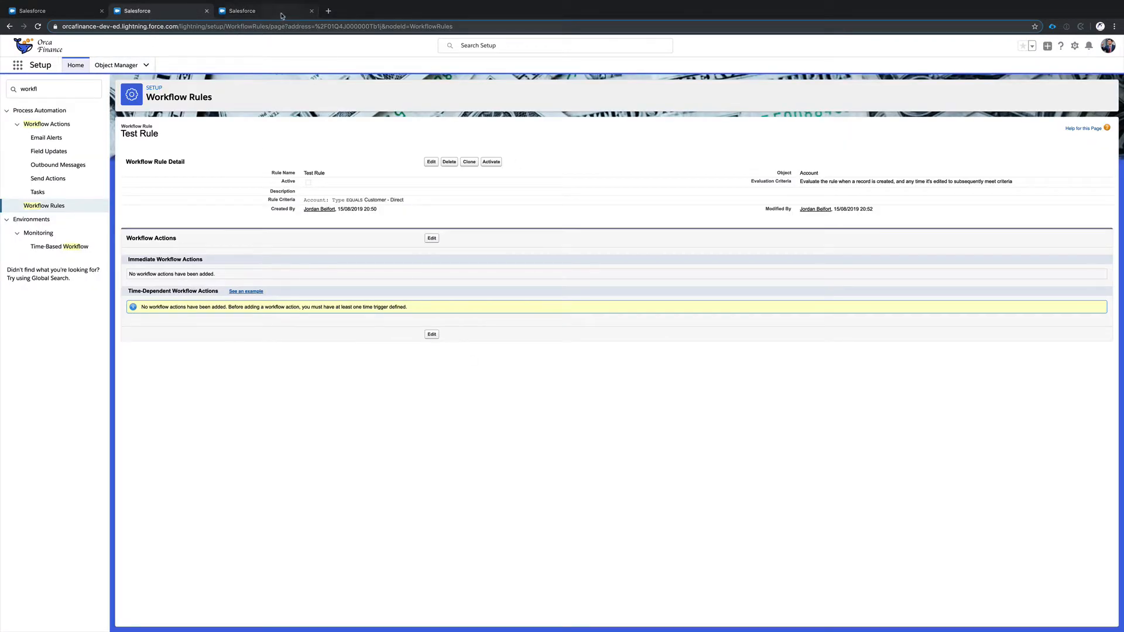
{"action": "left_click", "coordinate": [429, 162]}
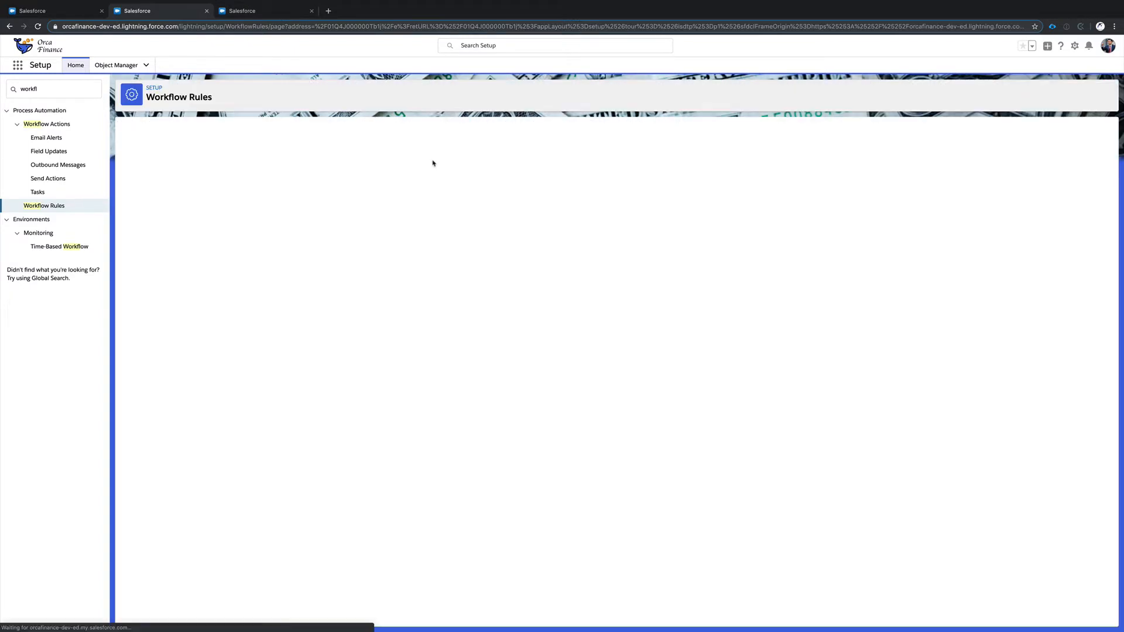
{"action": "left_click", "coordinate": [294, 325]}
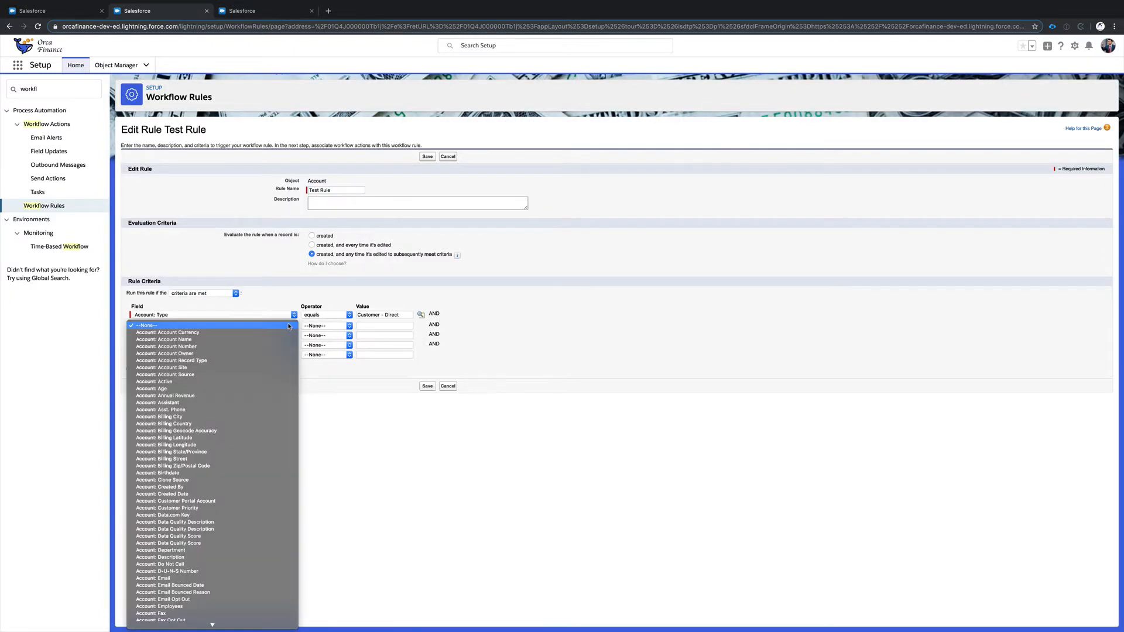
{"action": "left_click", "coordinate": [287, 289]}
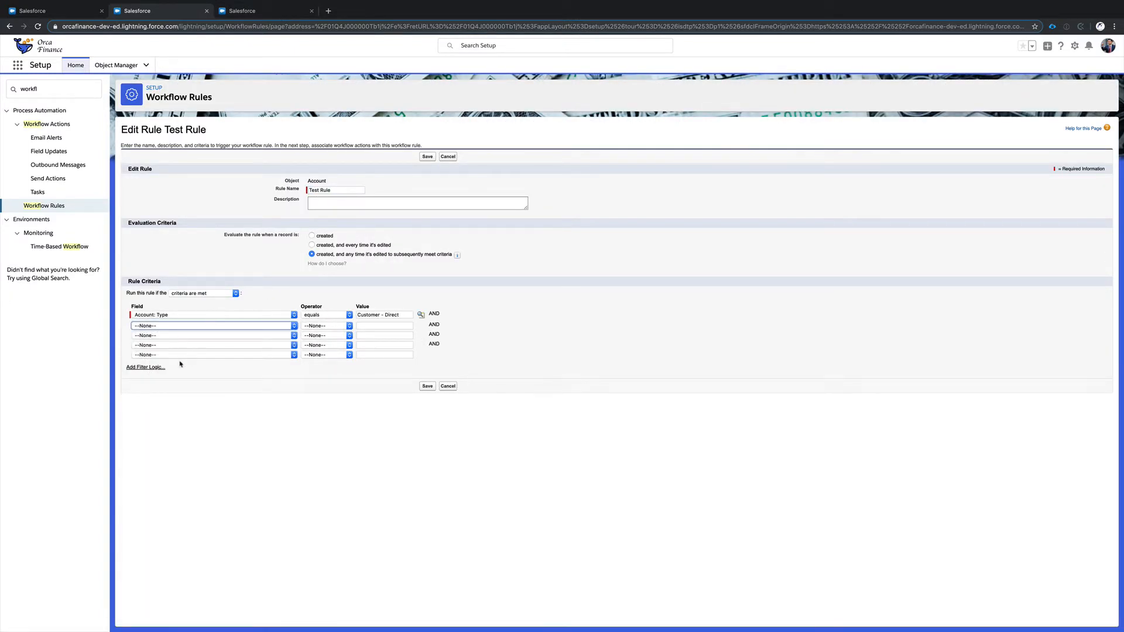
{"action": "left_click", "coordinate": [158, 367]}
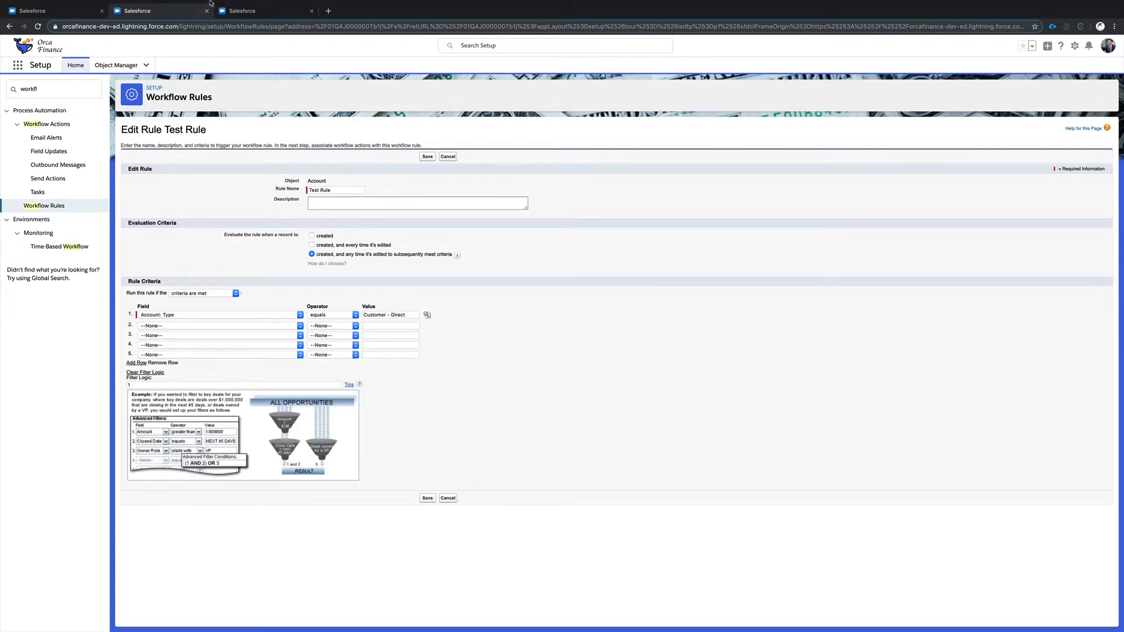
{"action": "left_click", "coordinate": [233, 11]}
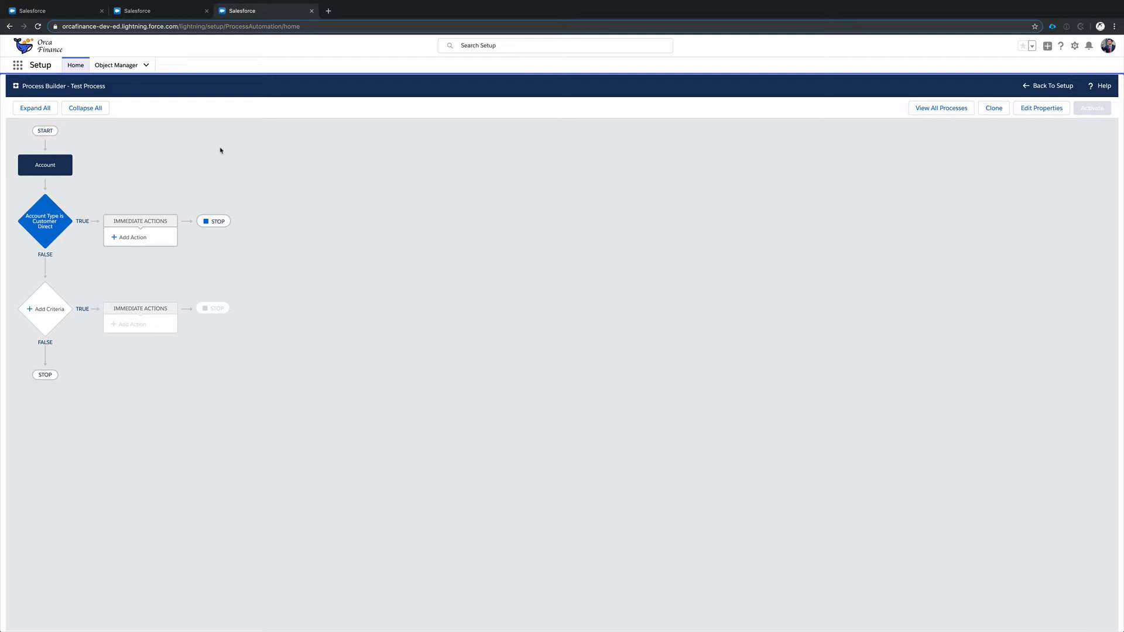
Start an immediate action for the Customer Direct criteria and examine the classes available for the Apex action type.
{"action": "left_click", "coordinate": [118, 236]}
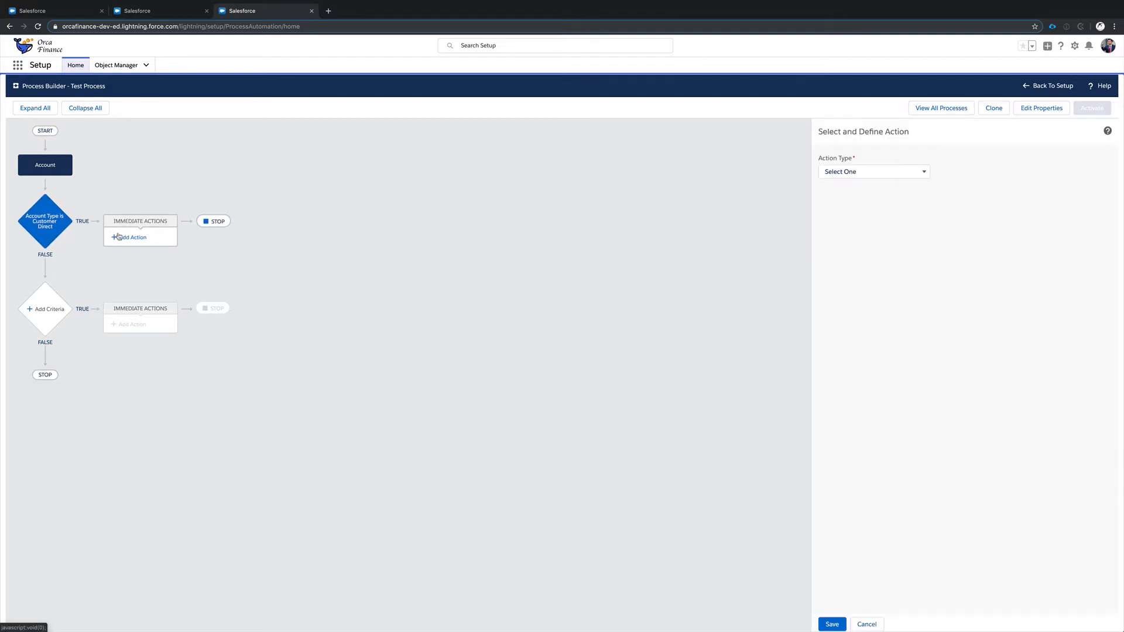
{"action": "left_click", "coordinate": [860, 169]}
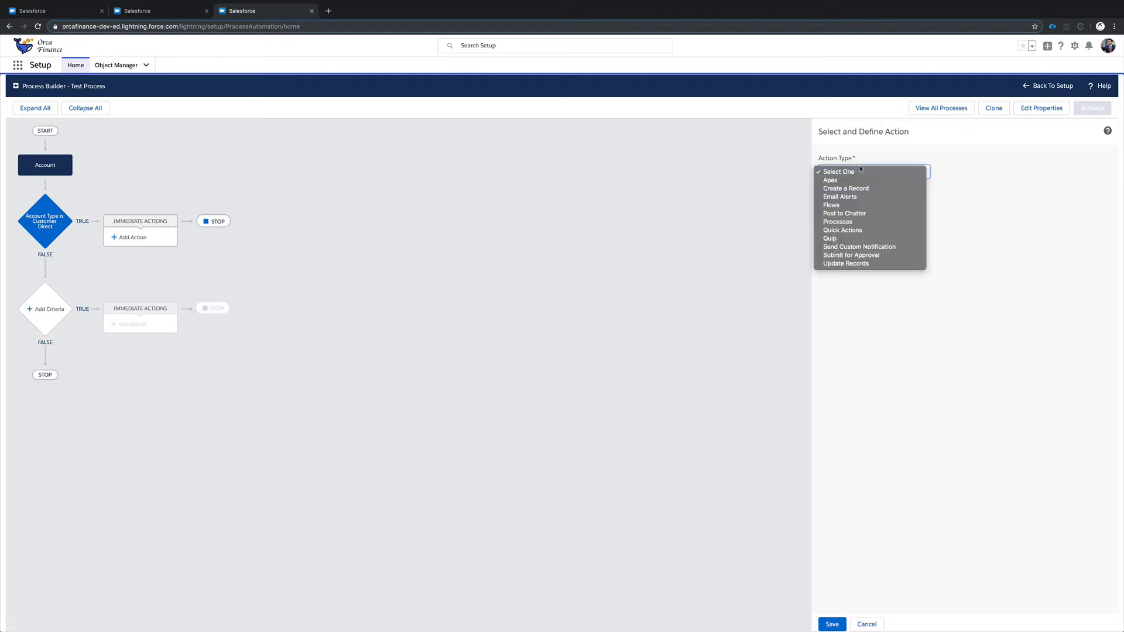
{"action": "left_click", "coordinate": [895, 180]}
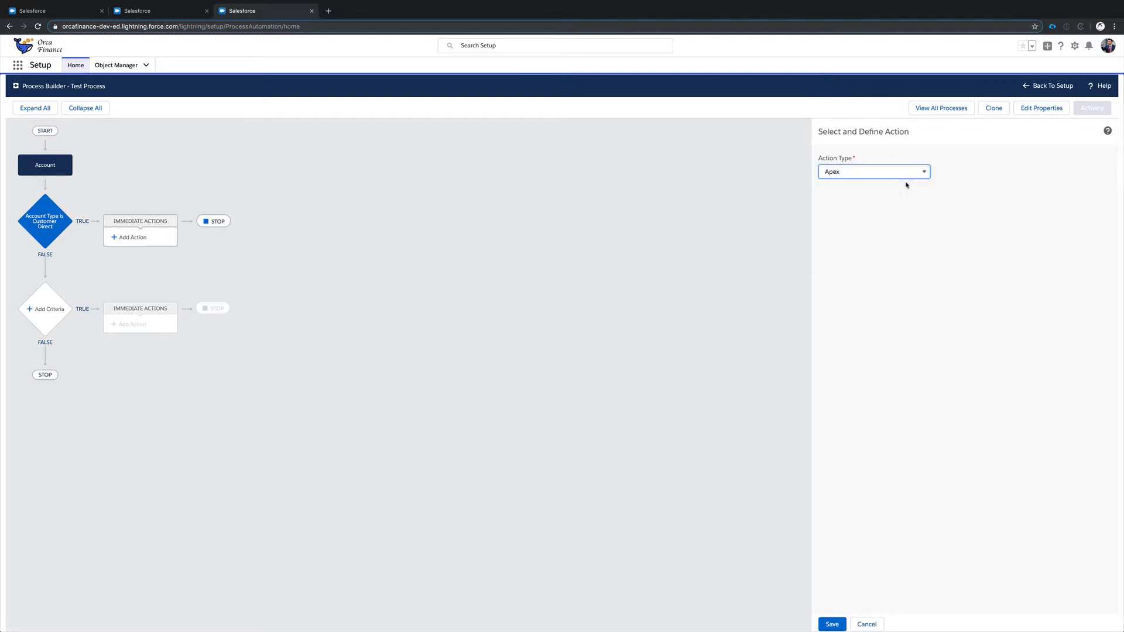
{"action": "left_click", "coordinate": [889, 207]}
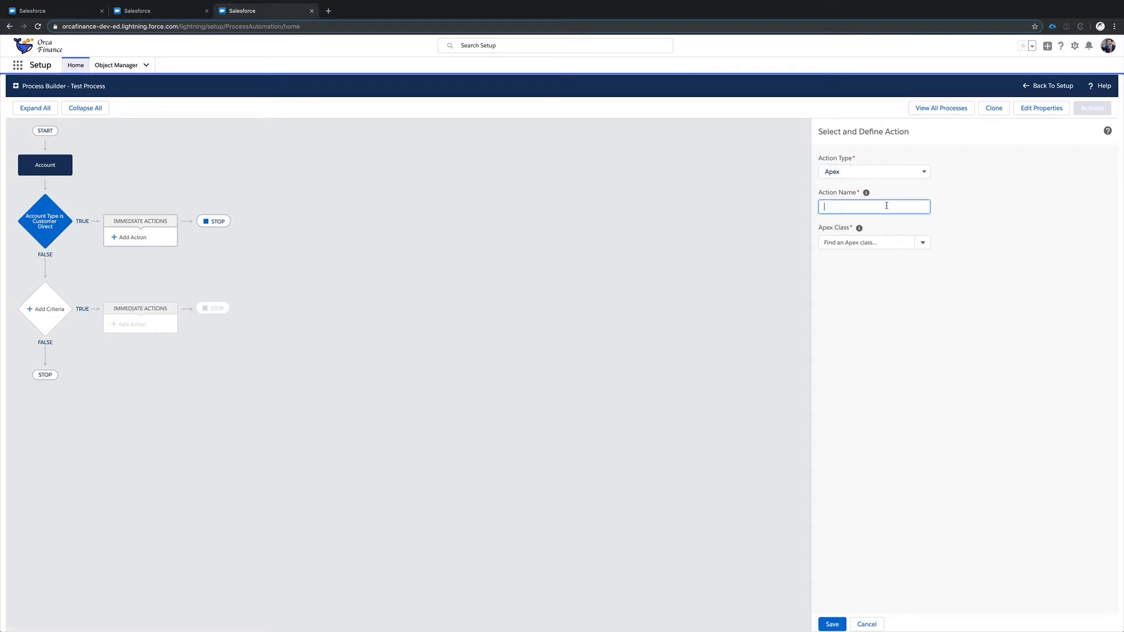
{"action": "left_click", "coordinate": [879, 243]}
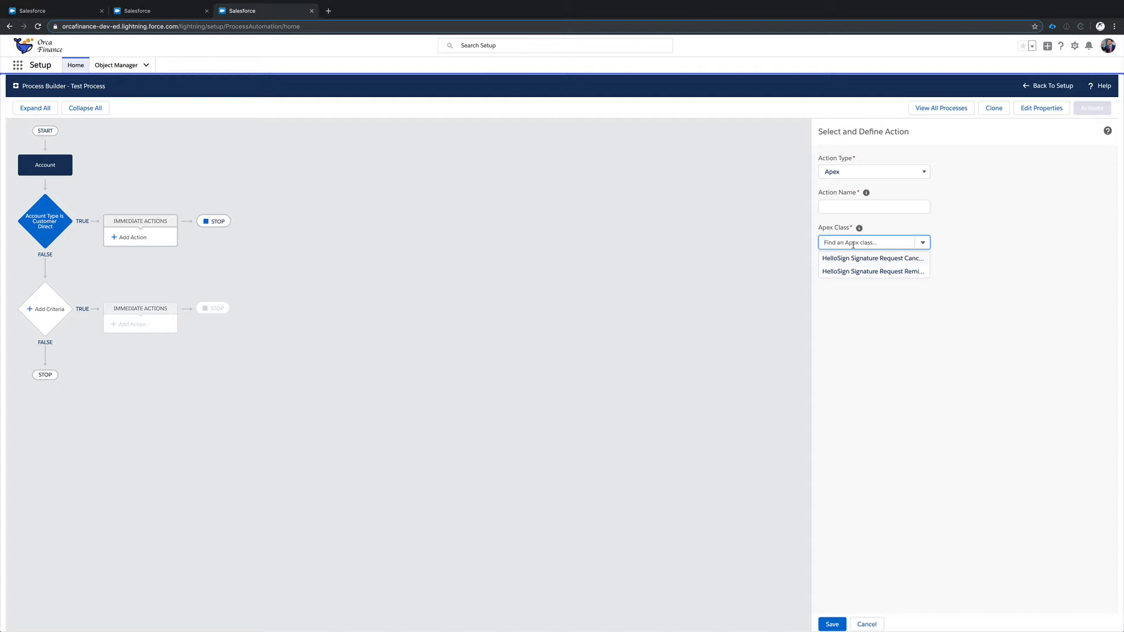
Set up a Create a Record action named Test with Contract as the record type.
{"action": "left_click", "coordinate": [884, 172]}
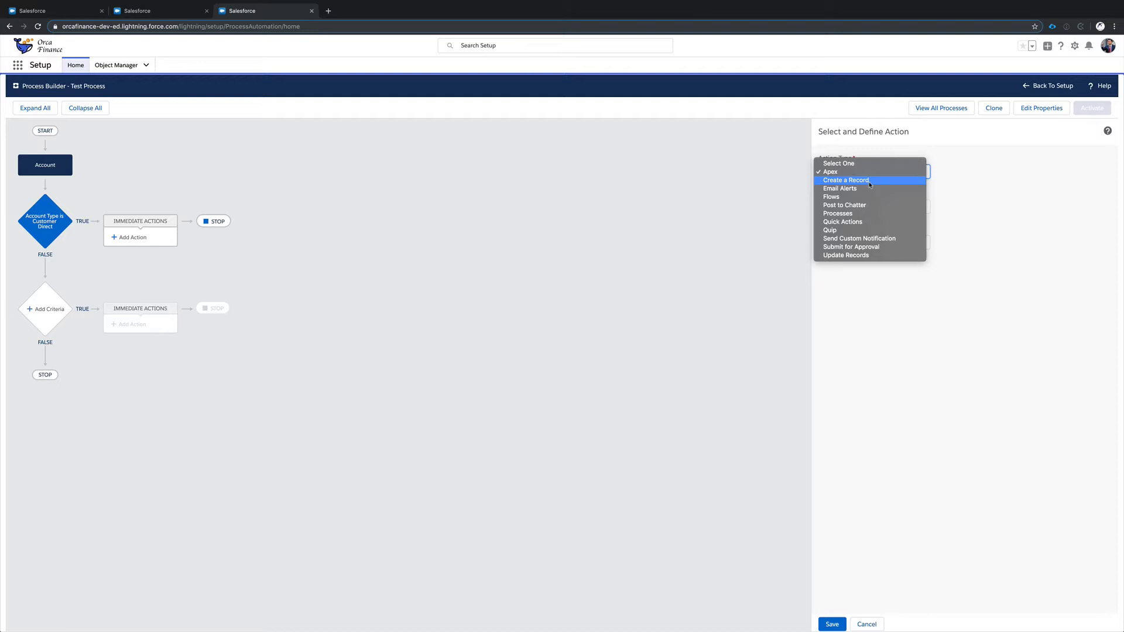
{"action": "left_click", "coordinate": [870, 183]}
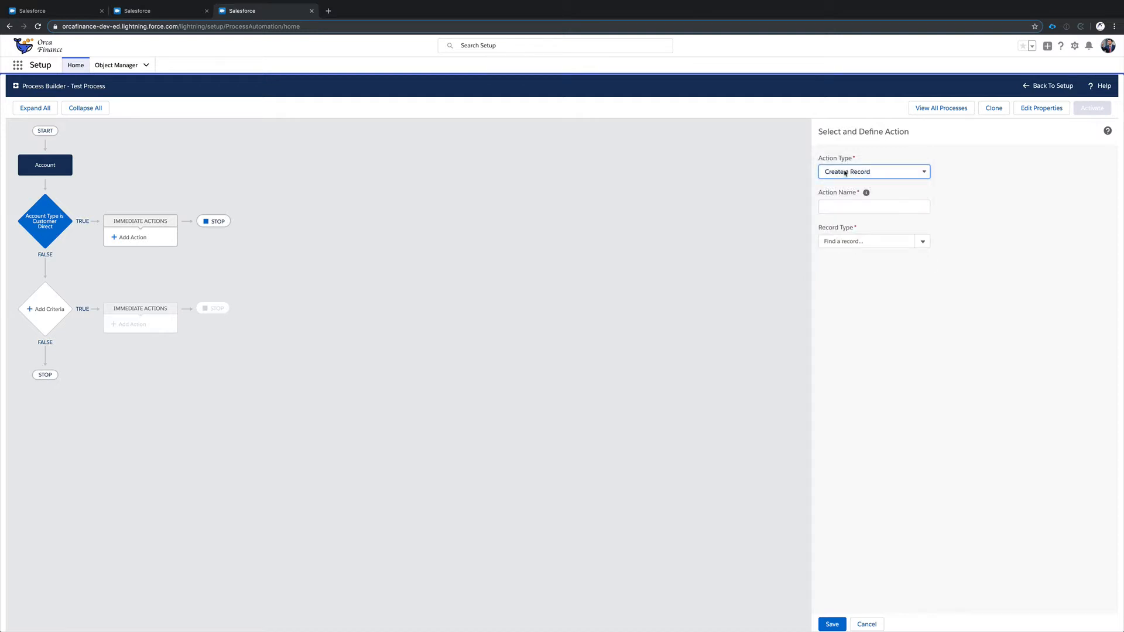
{"action": "left_click", "coordinate": [891, 207]}
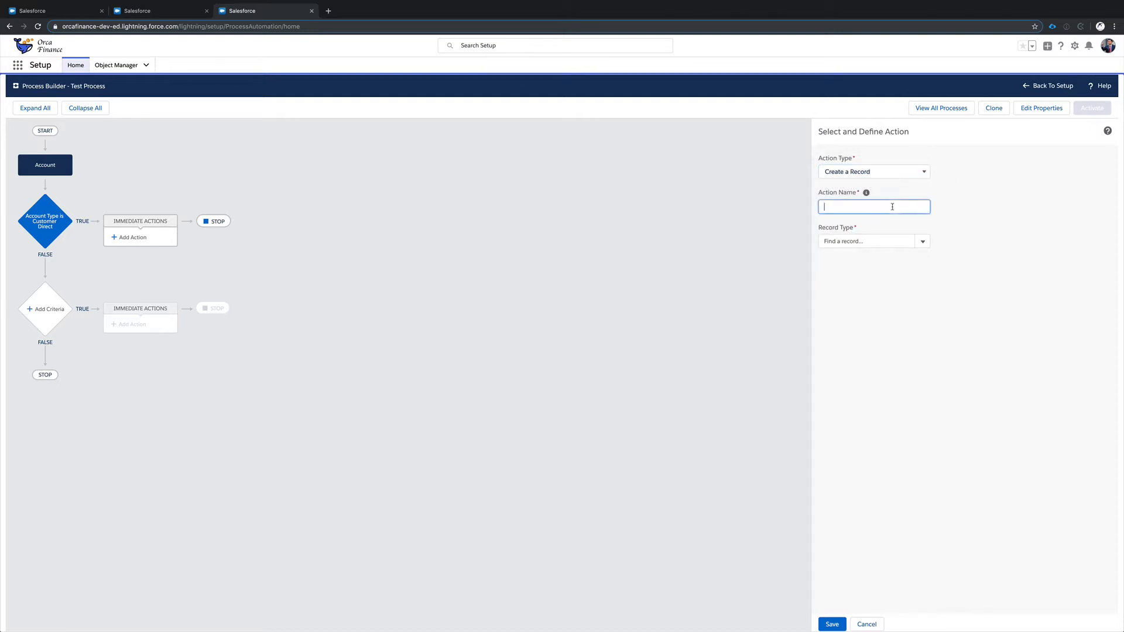
{"action": "type", "text": "Test"}
{"action": "left_click", "coordinate": [868, 241]}
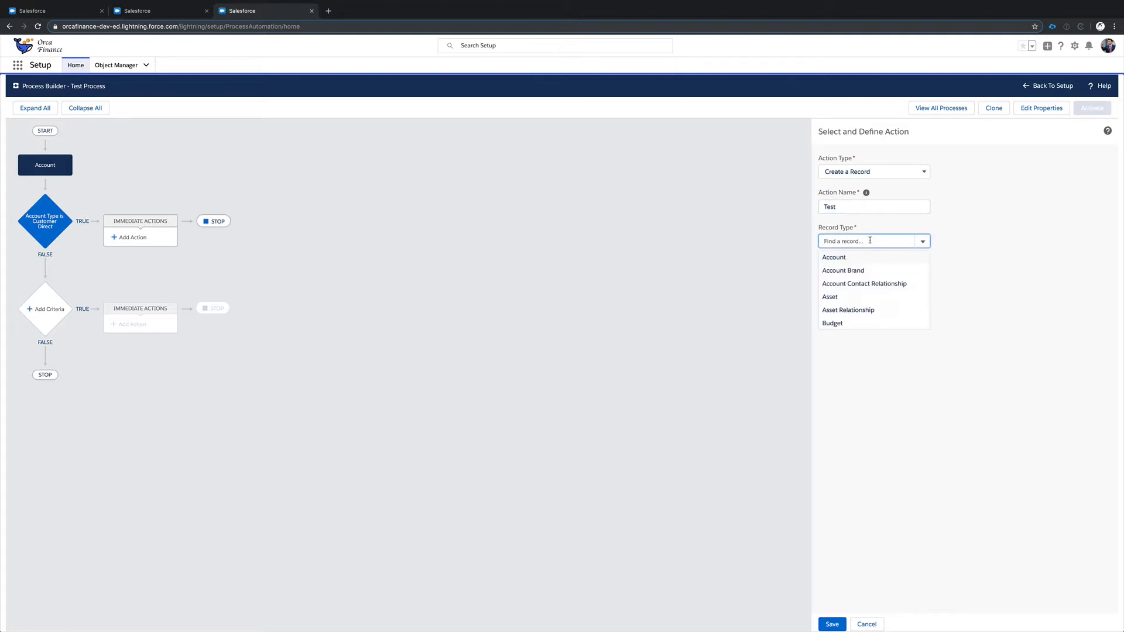
{"action": "scroll", "coordinate": [856, 258], "scroll_direction": "down", "scroll_amount": 8}
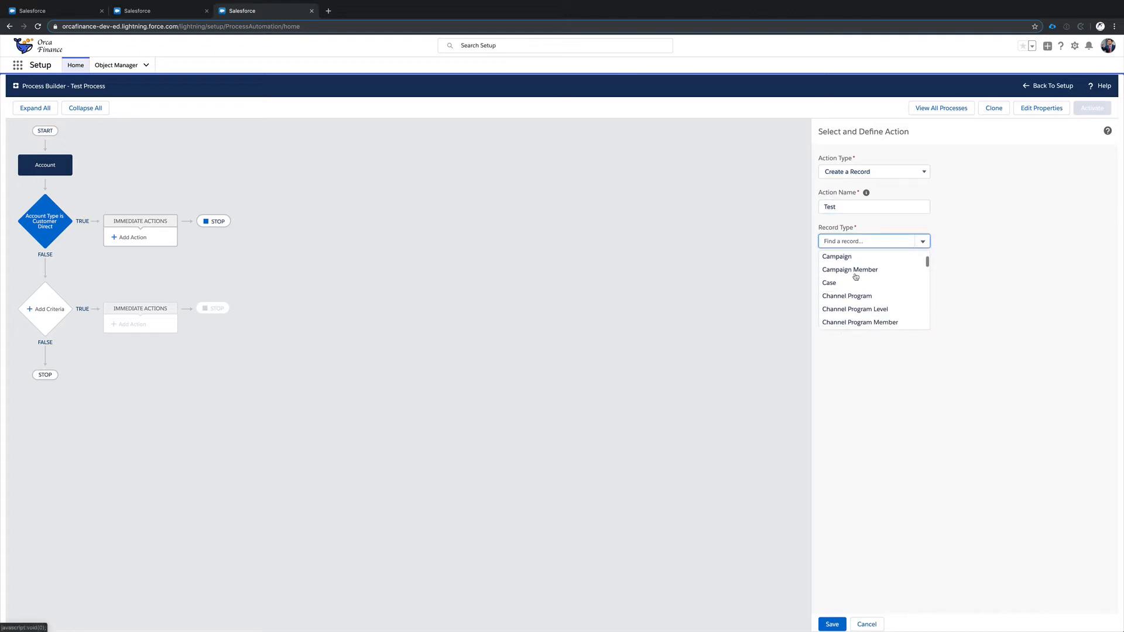
{"action": "scroll", "coordinate": [856, 276], "scroll_direction": "up", "scroll_amount": 1}
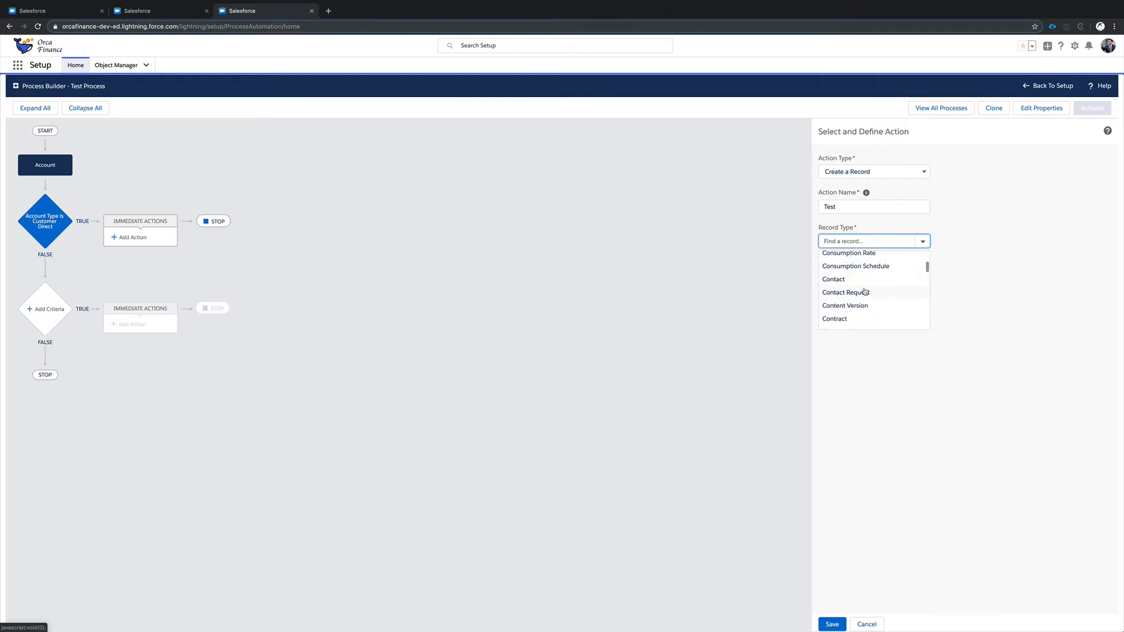
{"action": "left_click", "coordinate": [862, 318]}
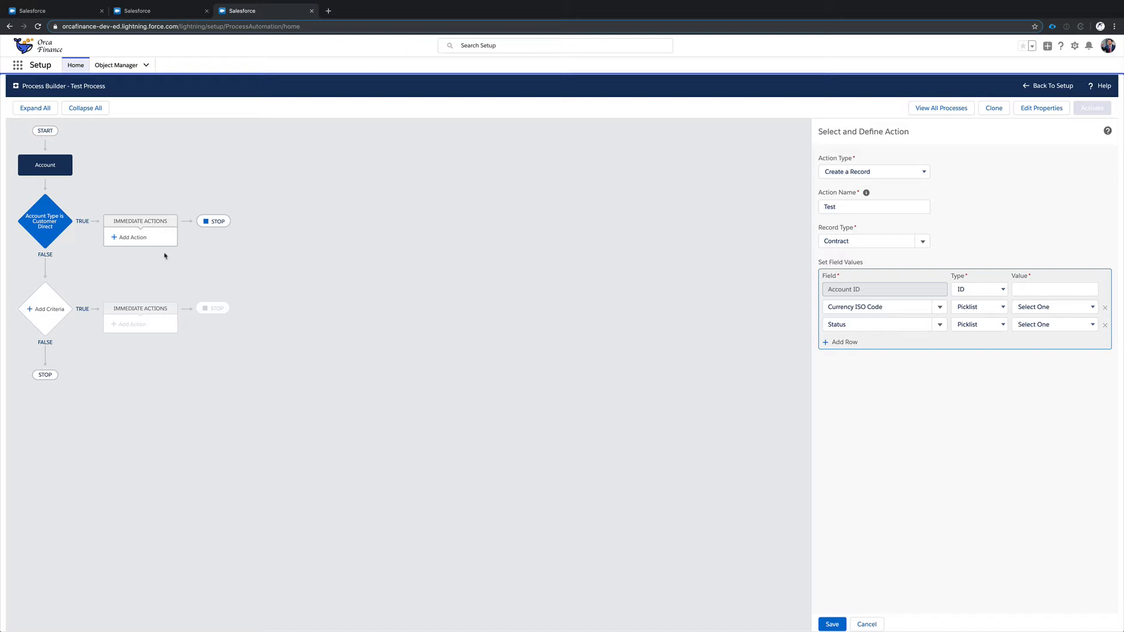
Examine the settings offered by the Email Alerts and Flows action types.
{"action": "left_click", "coordinate": [856, 171]}
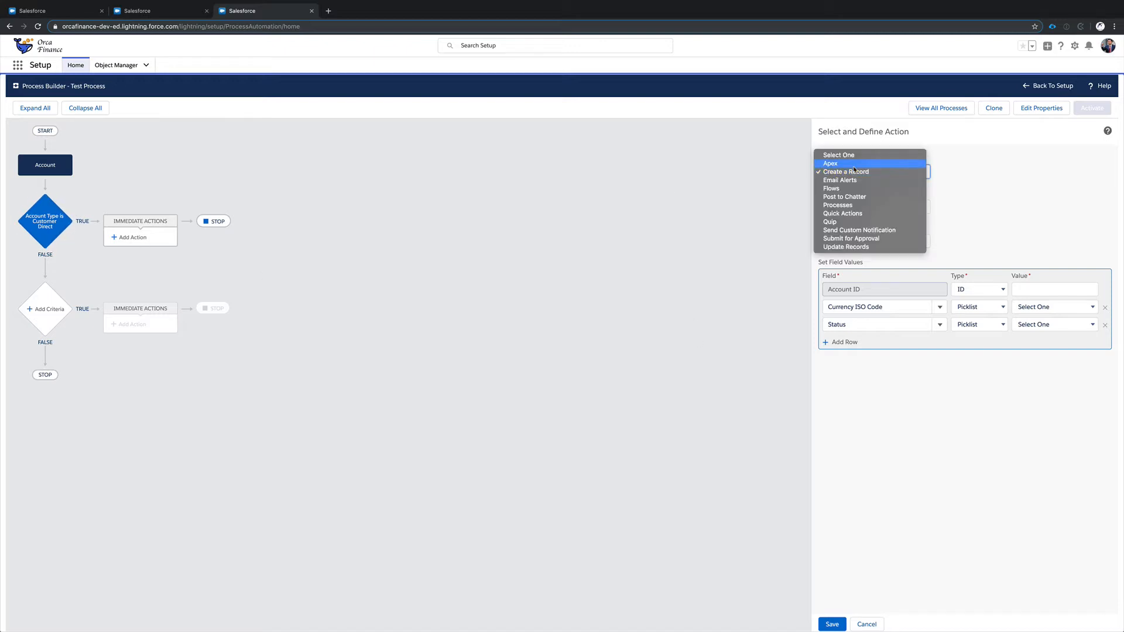
{"action": "left_click", "coordinate": [858, 181]}
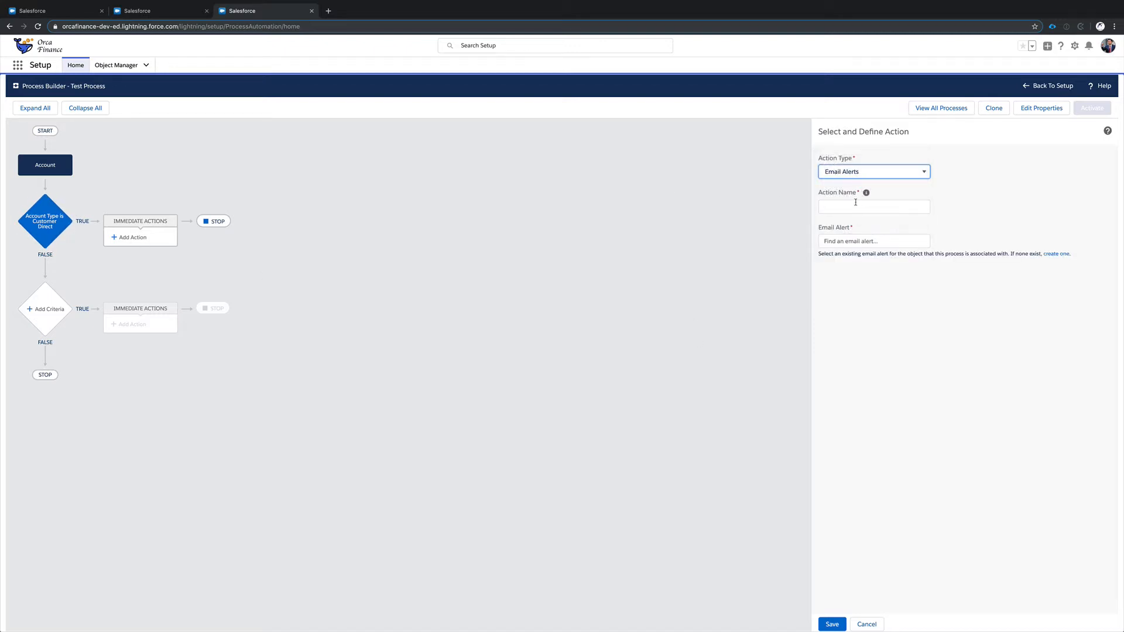
{"action": "left_click", "coordinate": [855, 204]}
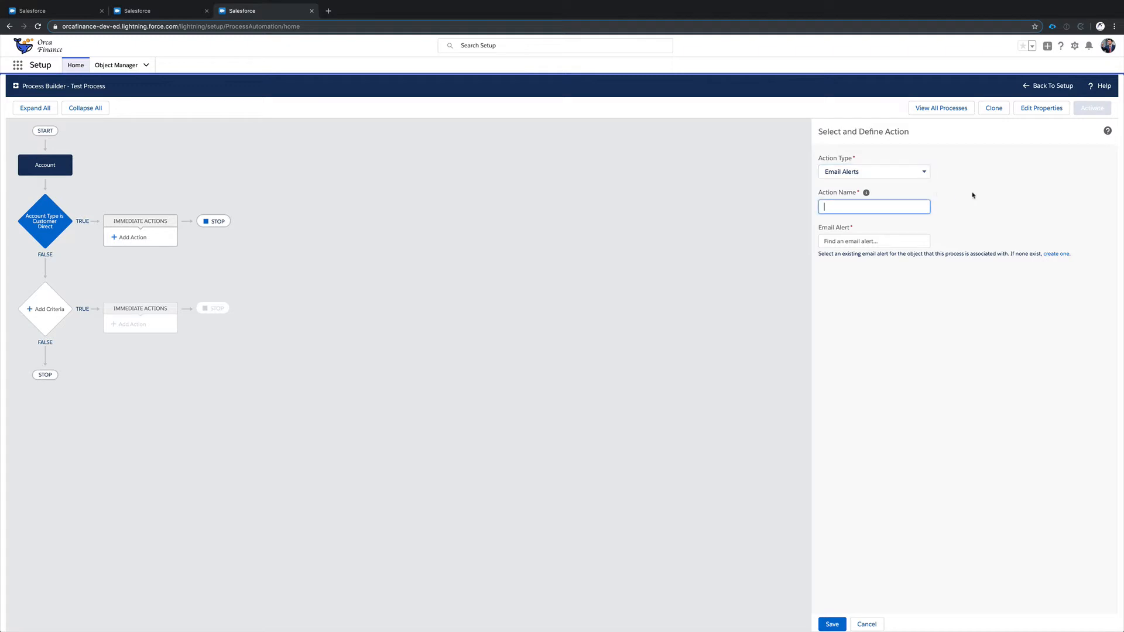
{"action": "left_click", "coordinate": [861, 171]}
{"action": "left_click", "coordinate": [861, 181]}
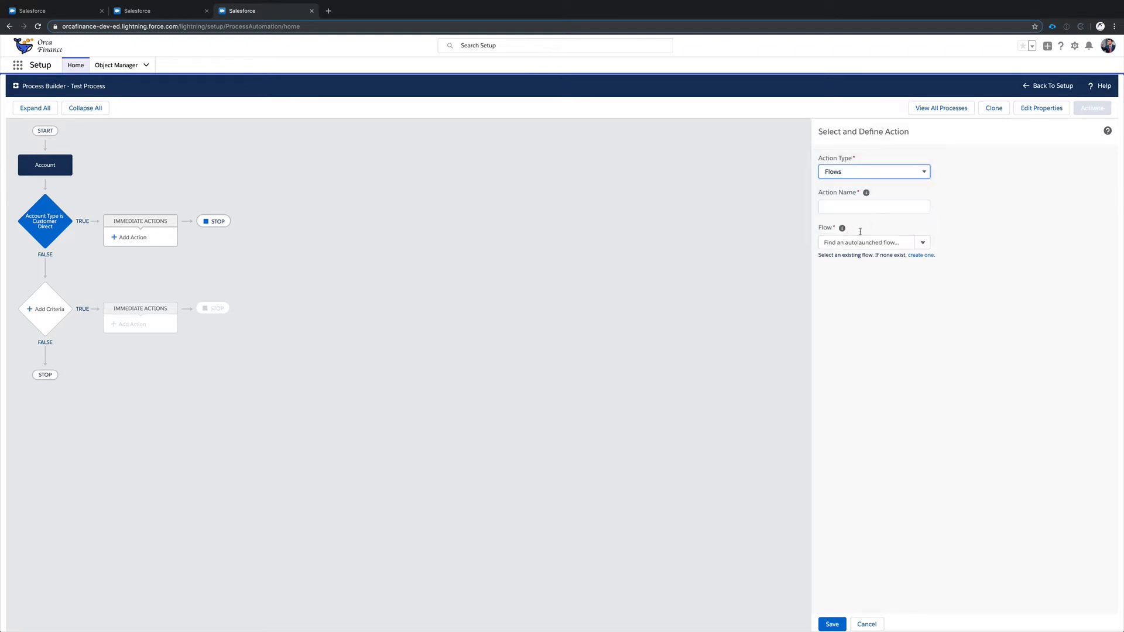
Examine the Post to Chatter action type with User and This Record as posting targets.
{"action": "left_click", "coordinate": [852, 174]}
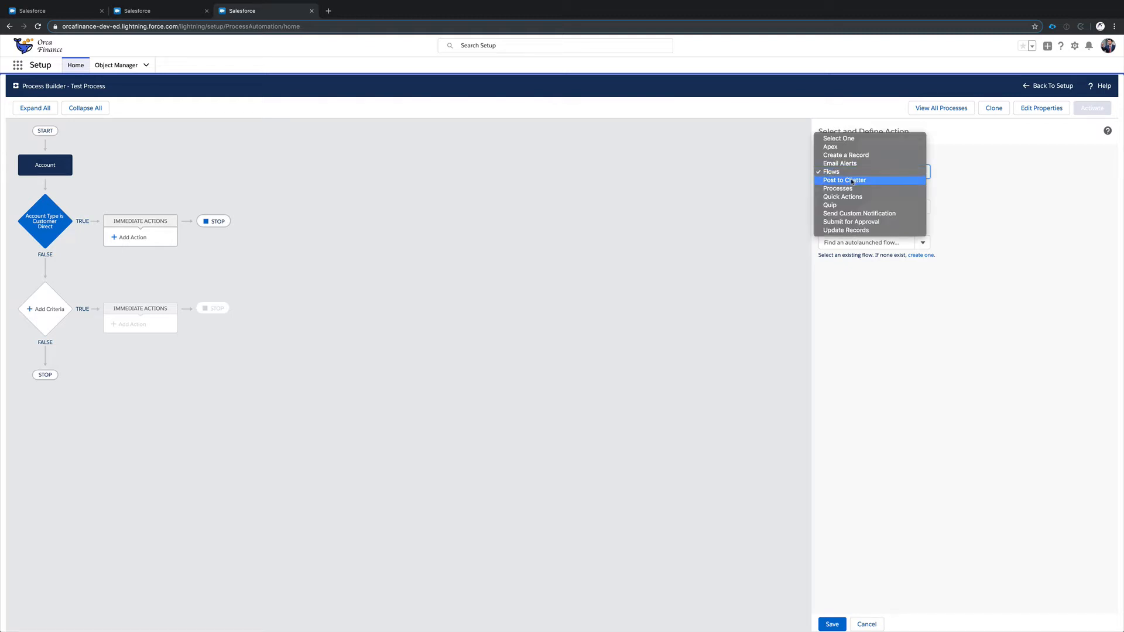
{"action": "left_click", "coordinate": [851, 181]}
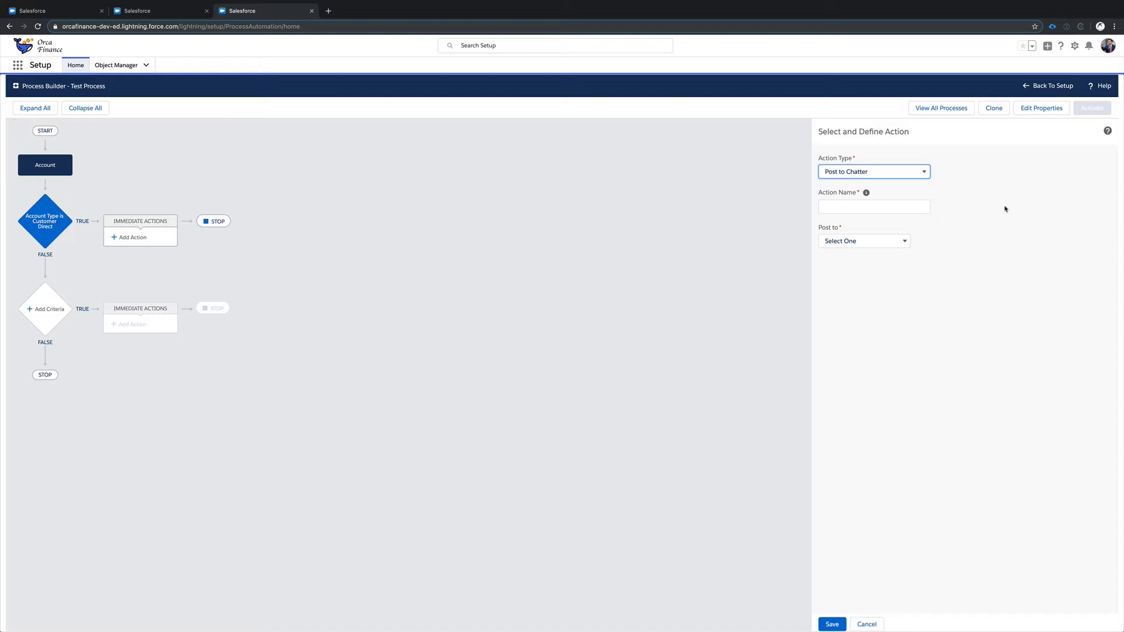
{"action": "left_click", "coordinate": [890, 245]}
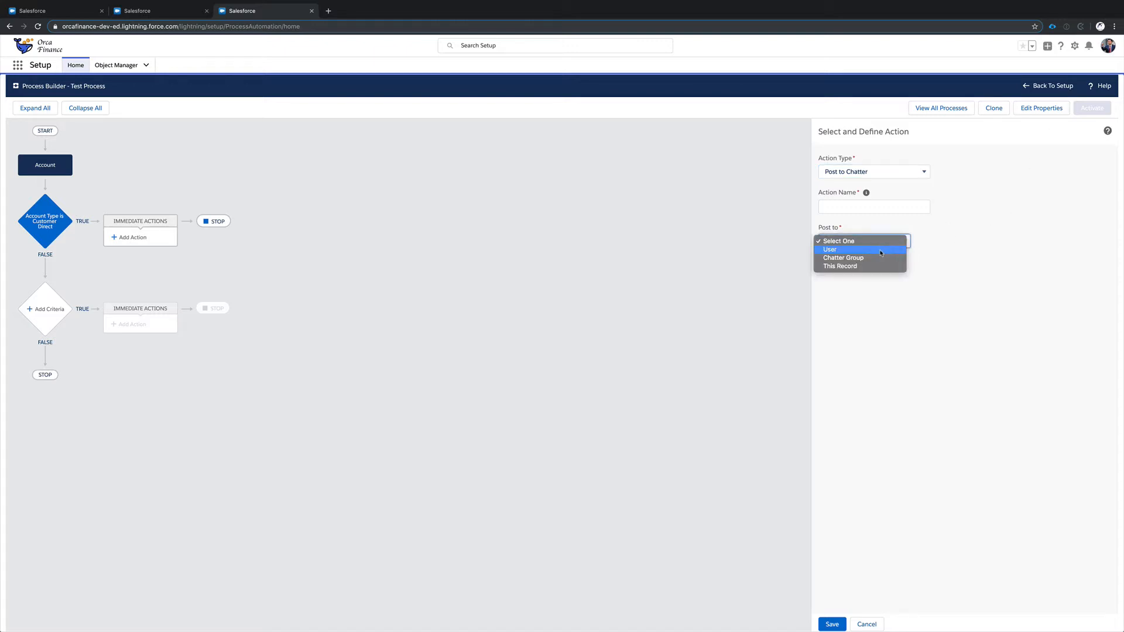
{"action": "left_click", "coordinate": [881, 250]}
{"action": "left_click", "coordinate": [872, 243]}
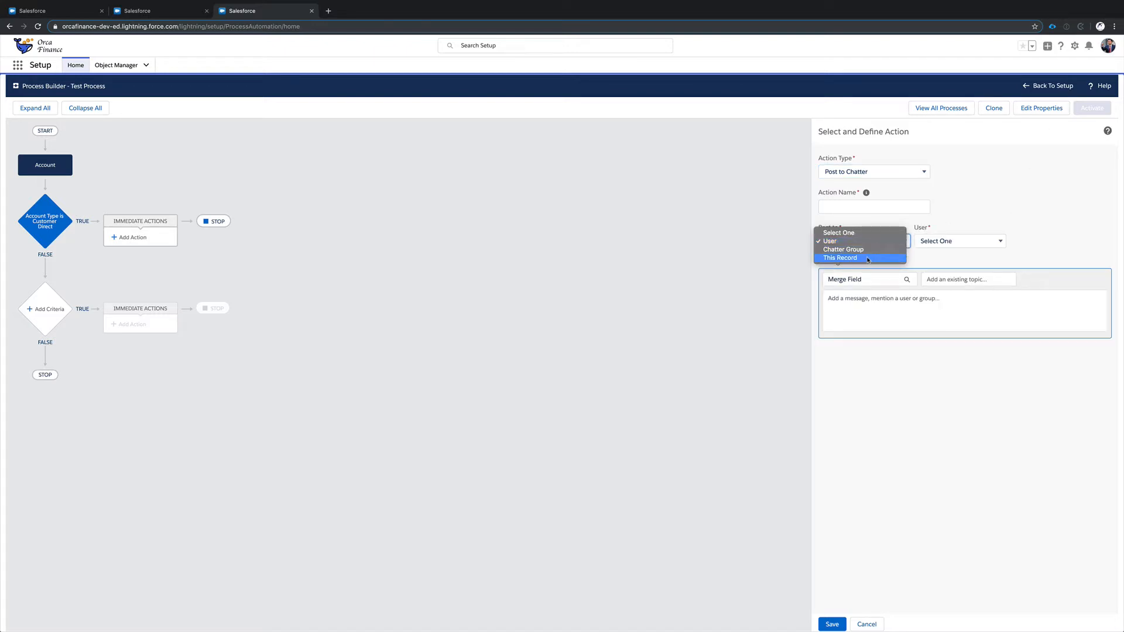
{"action": "left_click", "coordinate": [858, 258]}
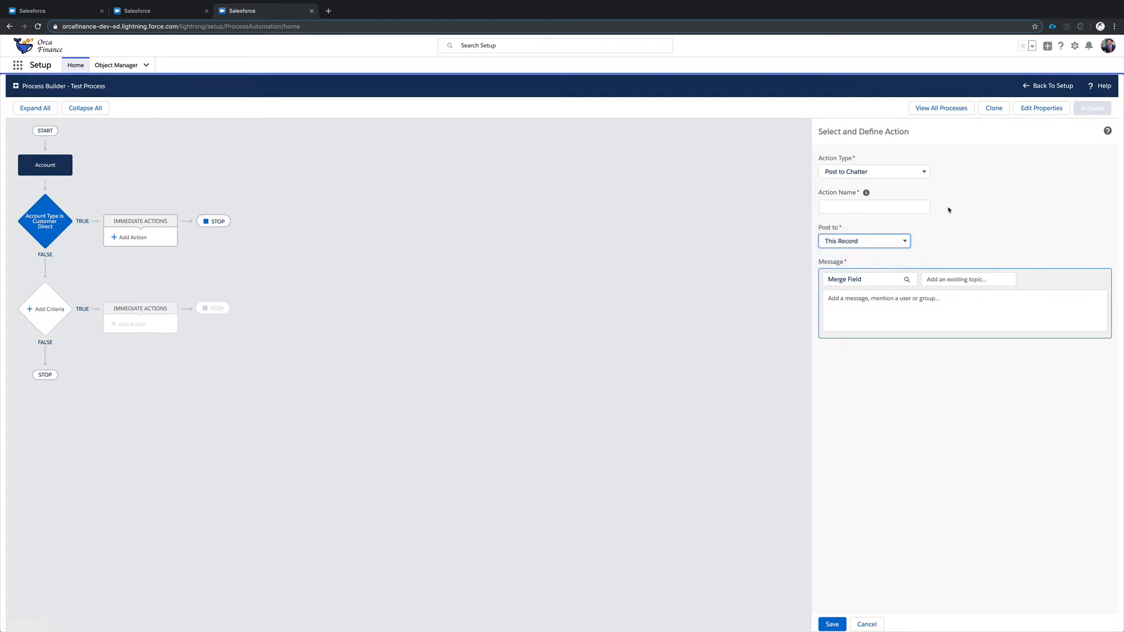
Examine the settings of the Quip and Submit for Approval action types.
{"action": "left_click", "coordinate": [906, 170]}
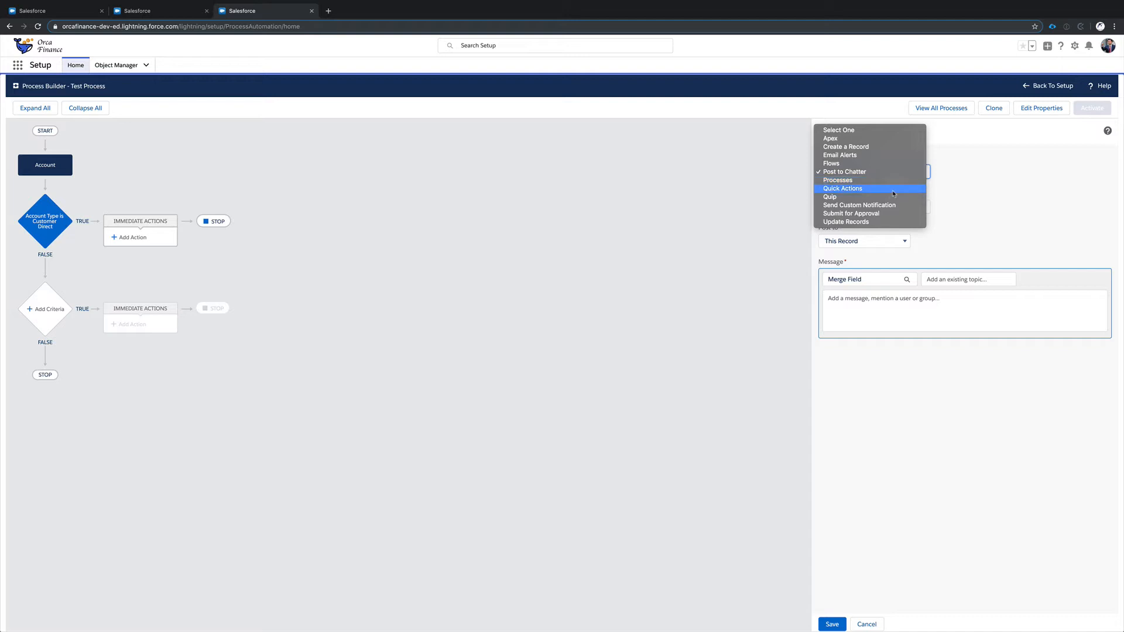
{"action": "left_click", "coordinate": [892, 197]}
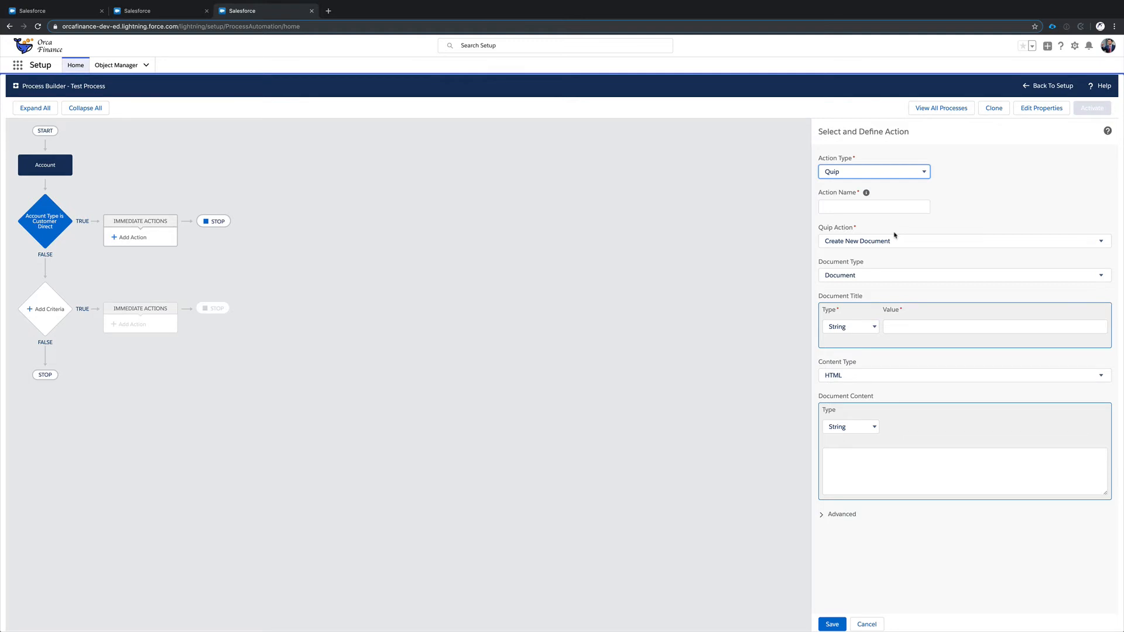
{"action": "left_click", "coordinate": [907, 174]}
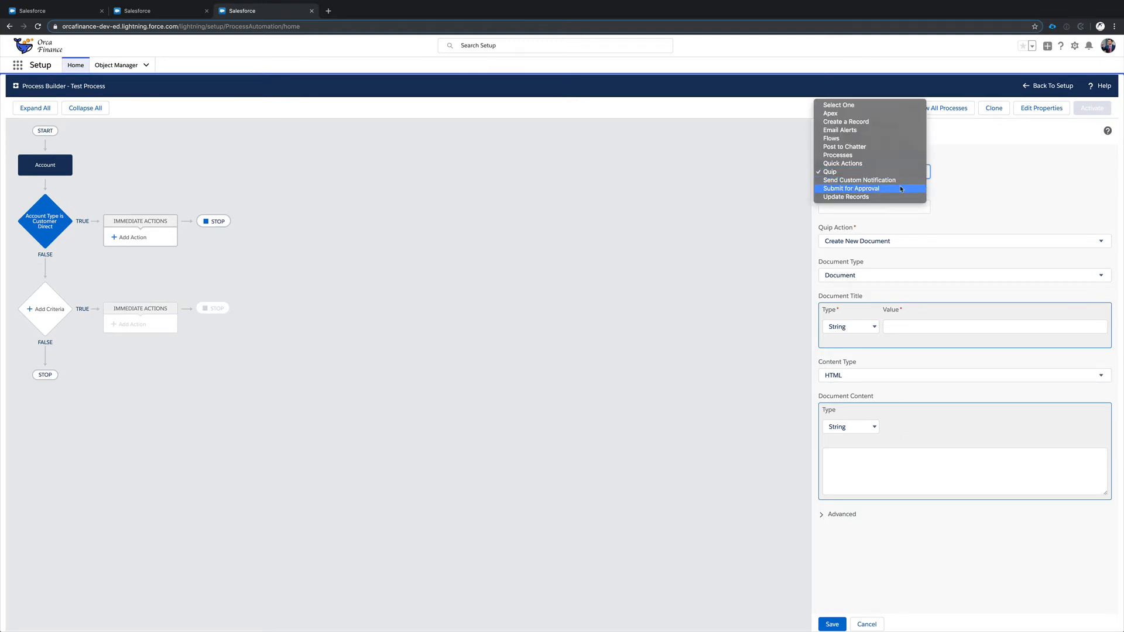
{"action": "left_click", "coordinate": [907, 189]}
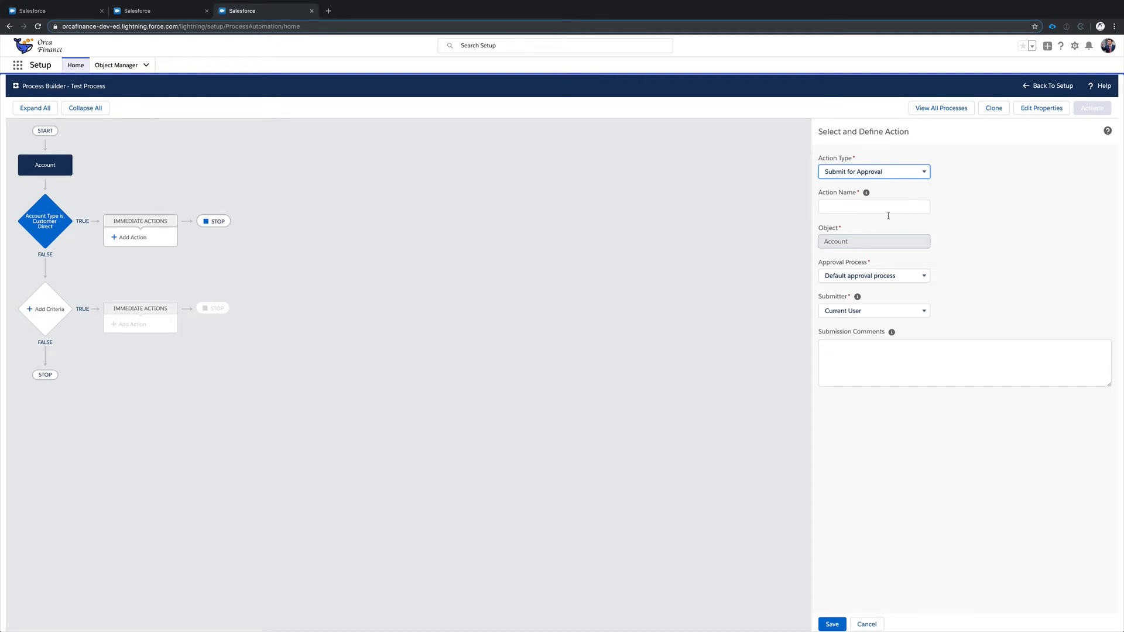
Set the action type to Update Records and name the action Update Record.
{"action": "left_click", "coordinate": [922, 171]}
{"action": "left_click", "coordinate": [909, 179]}
{"action": "left_click", "coordinate": [886, 202]}
{"action": "type", "text": "Upad"}
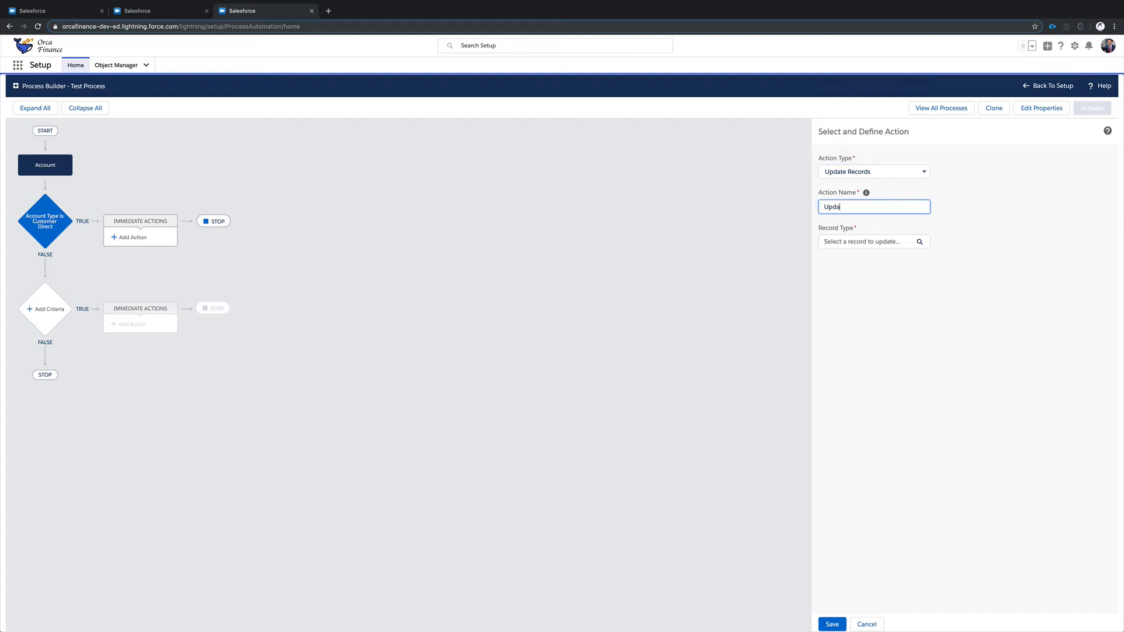
{"action": "key", "text": "BackSpace"}
{"action": "key", "text": "BackSpace"}
{"action": "type", "text": "date ERecord"}
Examine the record choices for the update, both the starting Account and its related records, and cancel the selection.
{"action": "left_click", "coordinate": [881, 241]}
{"action": "left_click", "coordinate": [557, 310]}
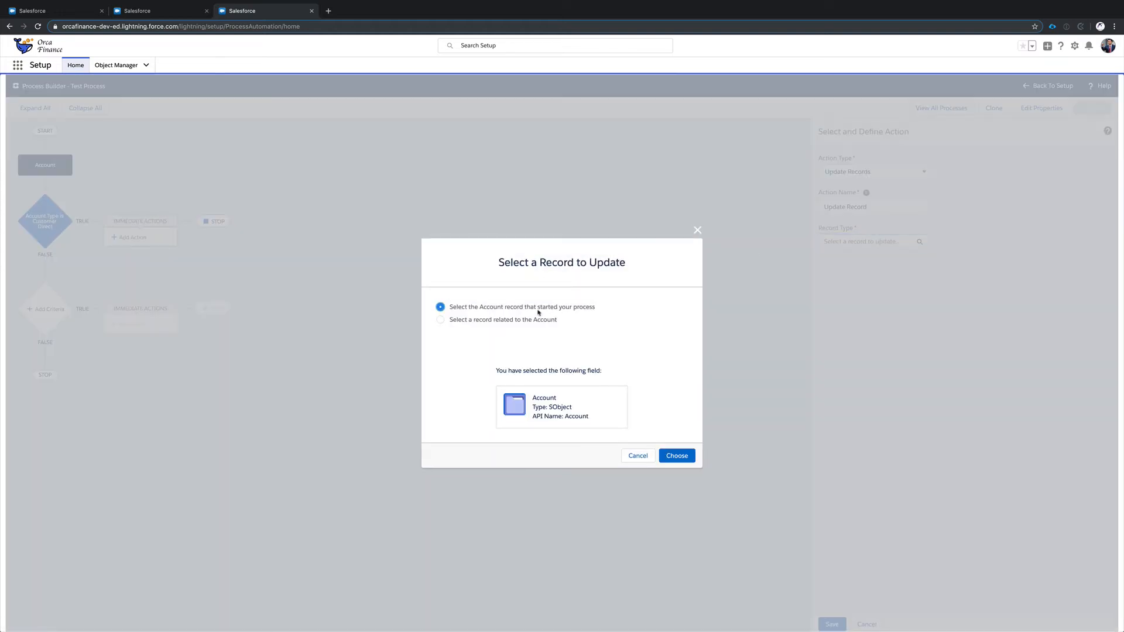
{"action": "left_click", "coordinate": [532, 319]}
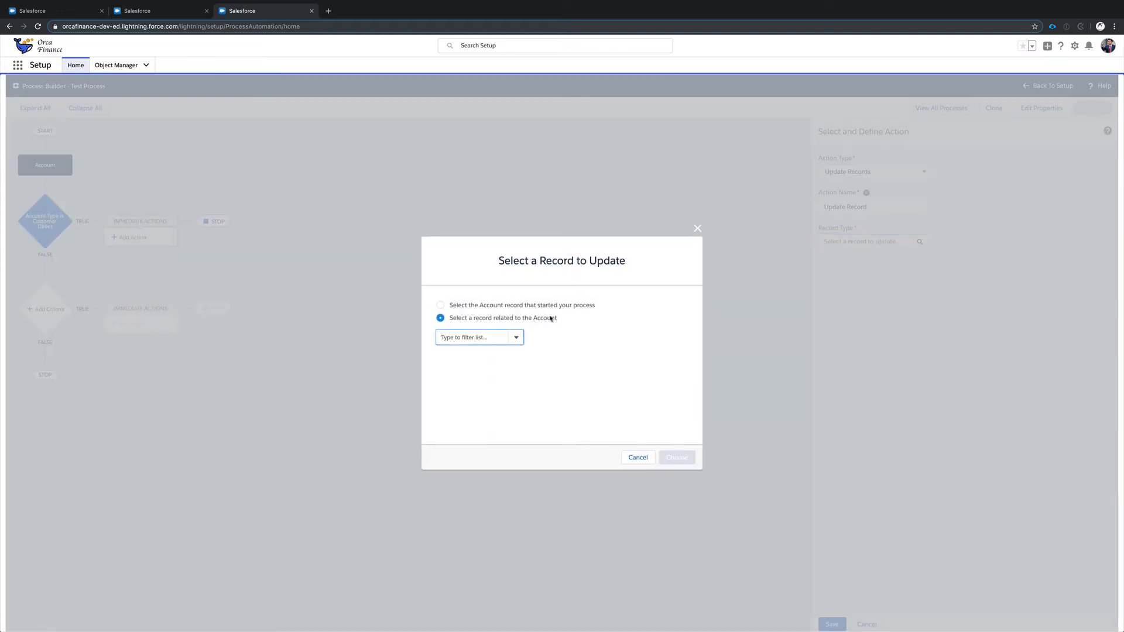
{"action": "left_click", "coordinate": [489, 333]}
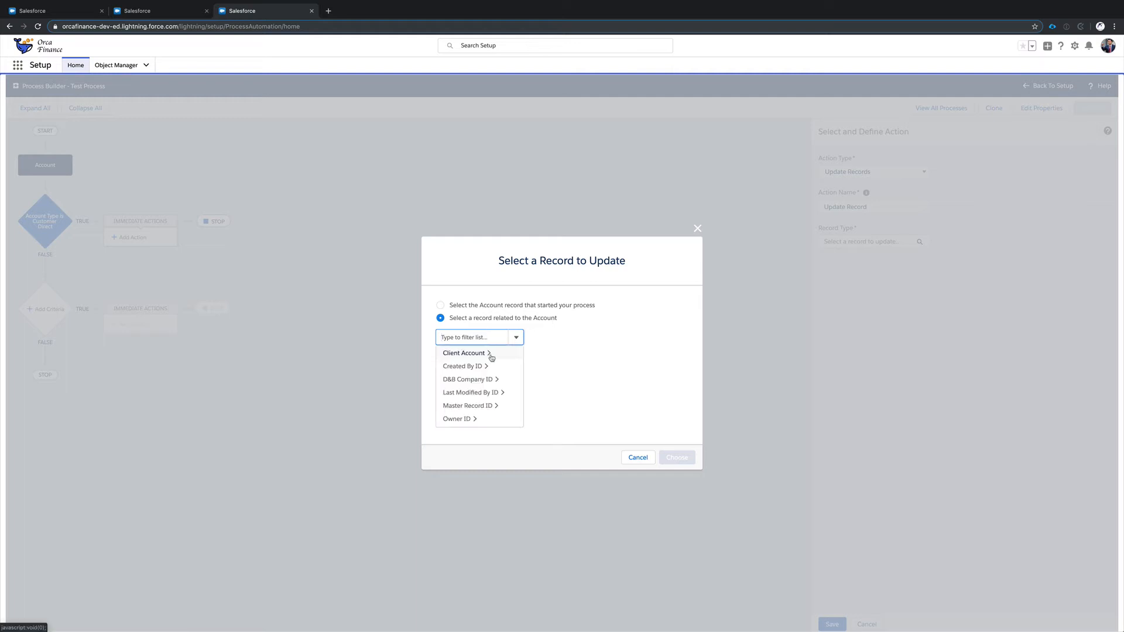
{"action": "scroll", "coordinate": [490, 354], "scroll_direction": "down", "scroll_amount": 3}
{"action": "scroll", "coordinate": [492, 357], "scroll_direction": "down", "scroll_amount": 2}
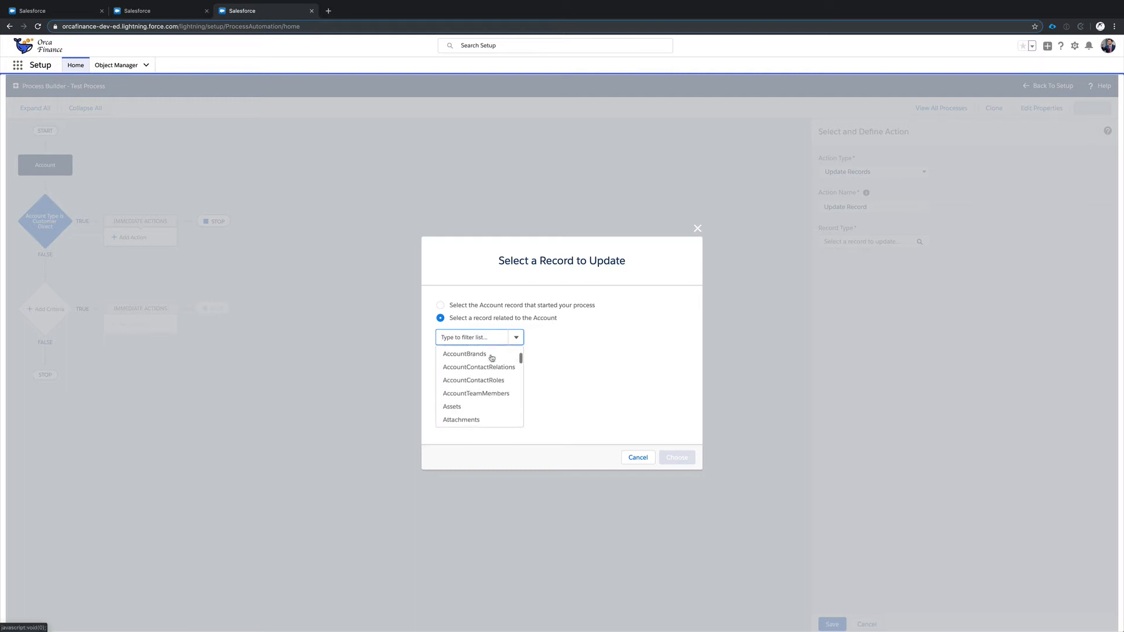
{"action": "scroll", "coordinate": [491, 357], "scroll_direction": "up", "scroll_amount": 5}
{"action": "left_click", "coordinate": [579, 400]}
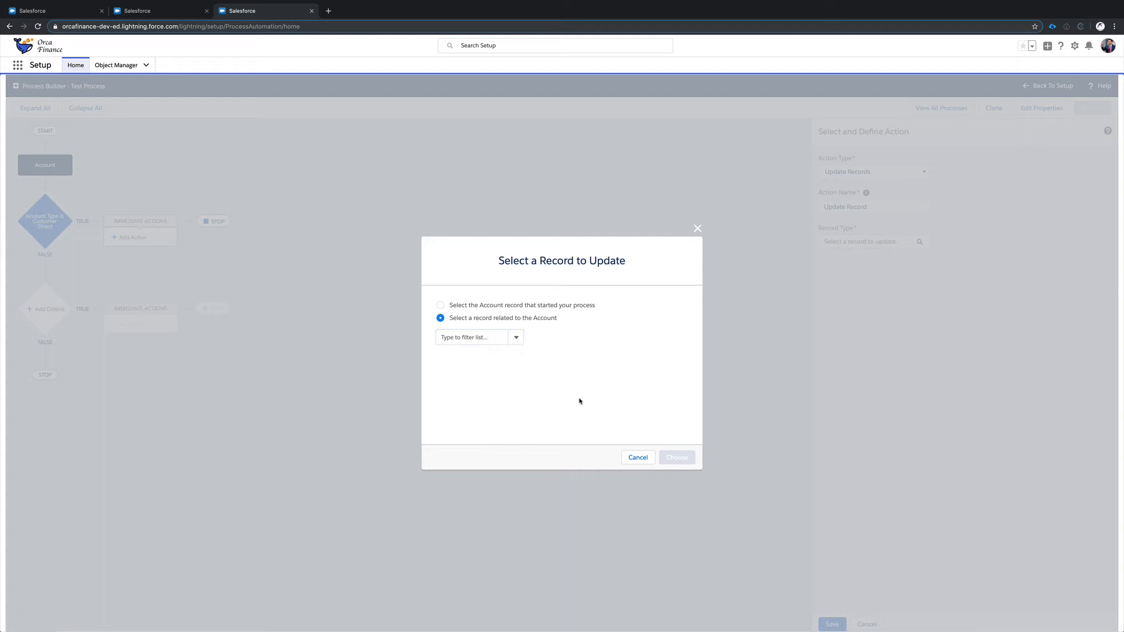
{"action": "left_click", "coordinate": [632, 462]}
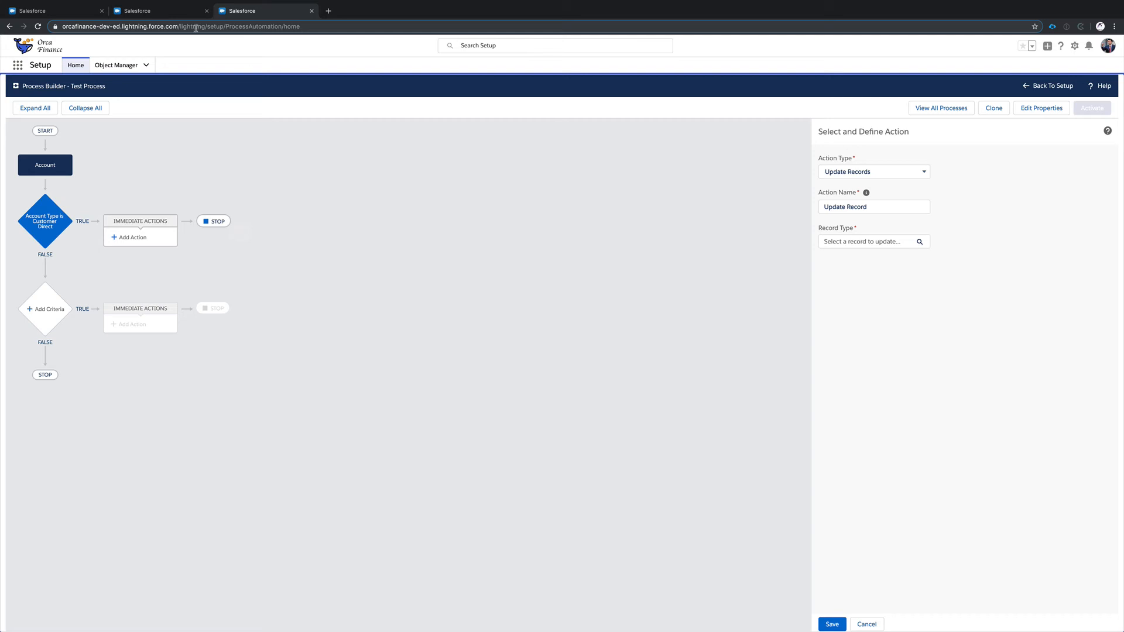
Compare the Test Rule workflow rule with the Test Process process and return to the Orca Trading home page.
{"action": "left_click", "coordinate": [176, 13]}
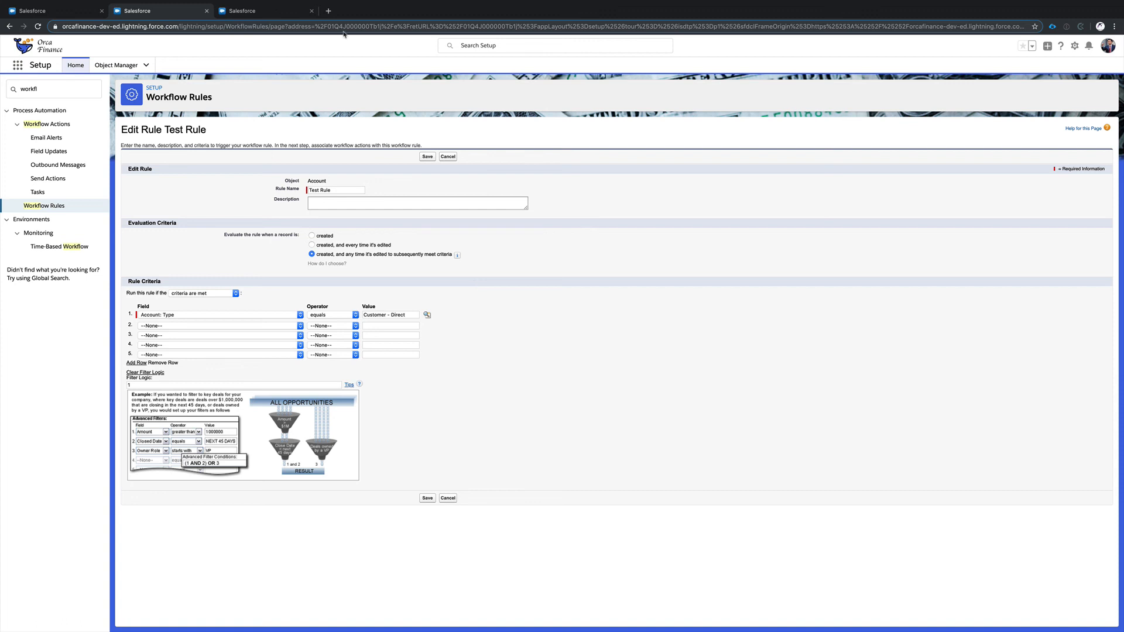
{"action": "left_click", "coordinate": [291, 10]}
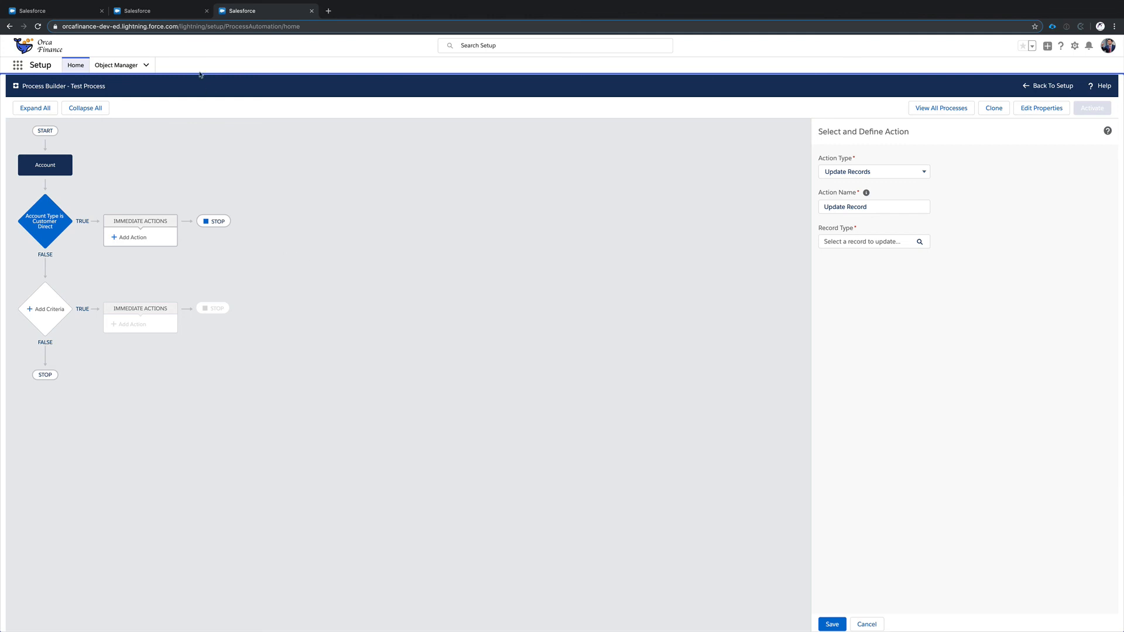
{"action": "left_click", "coordinate": [75, 12]}
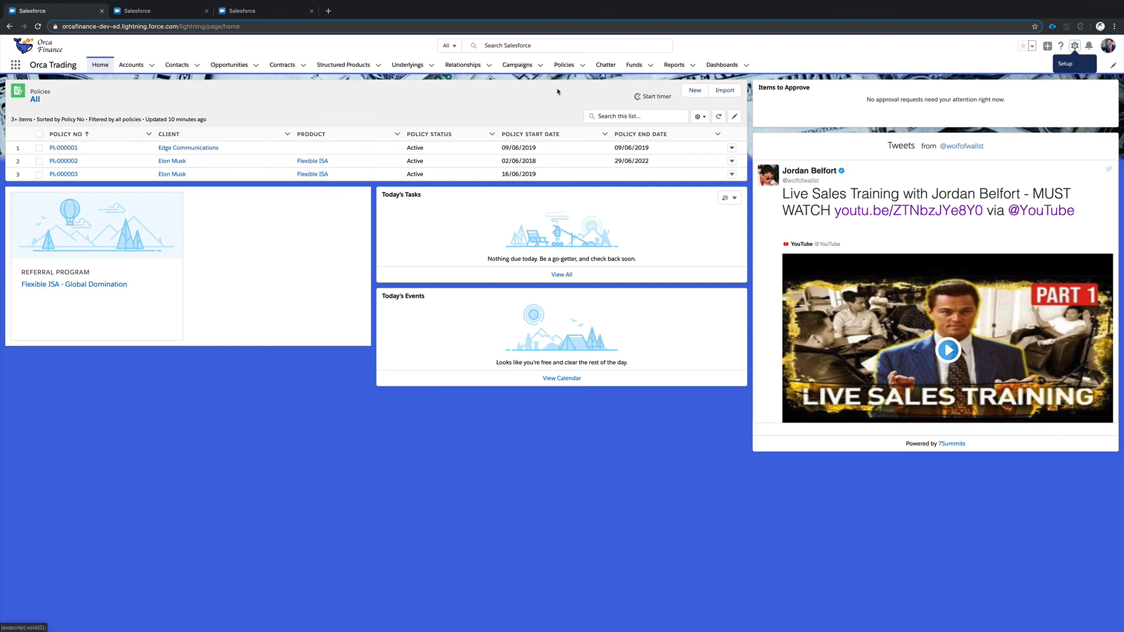